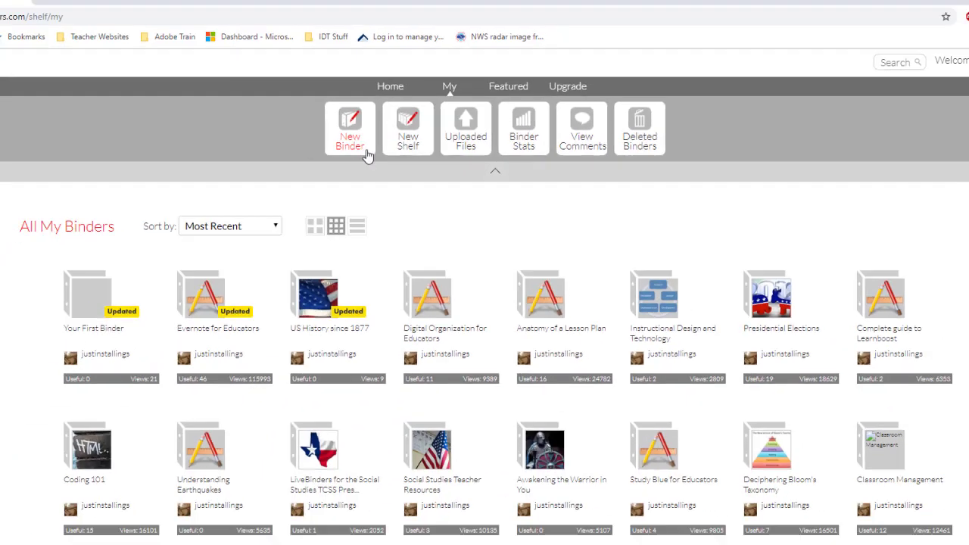
- Start a new binder named 'US History', described 'US History Notes Class Period 1', tagged 'US History'
click(366, 155)
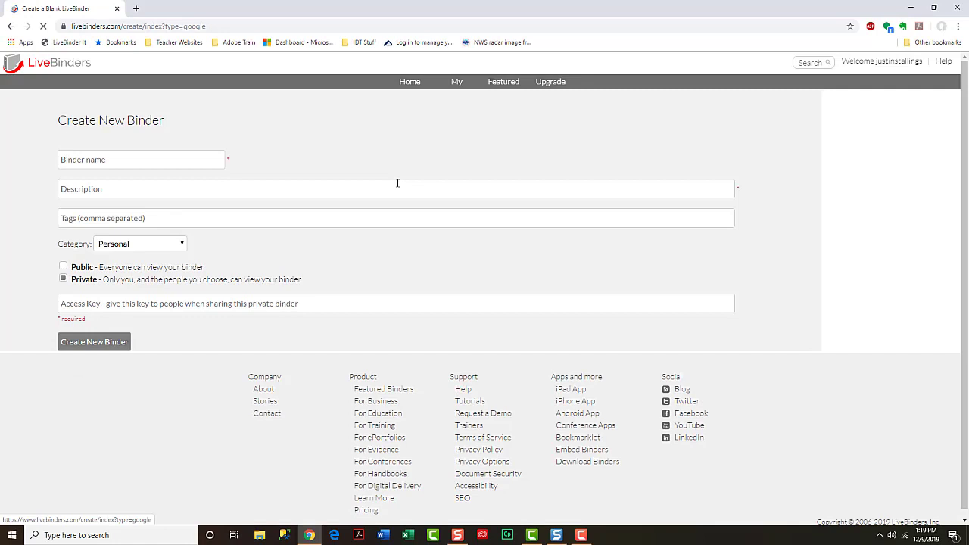
click(350, 196)
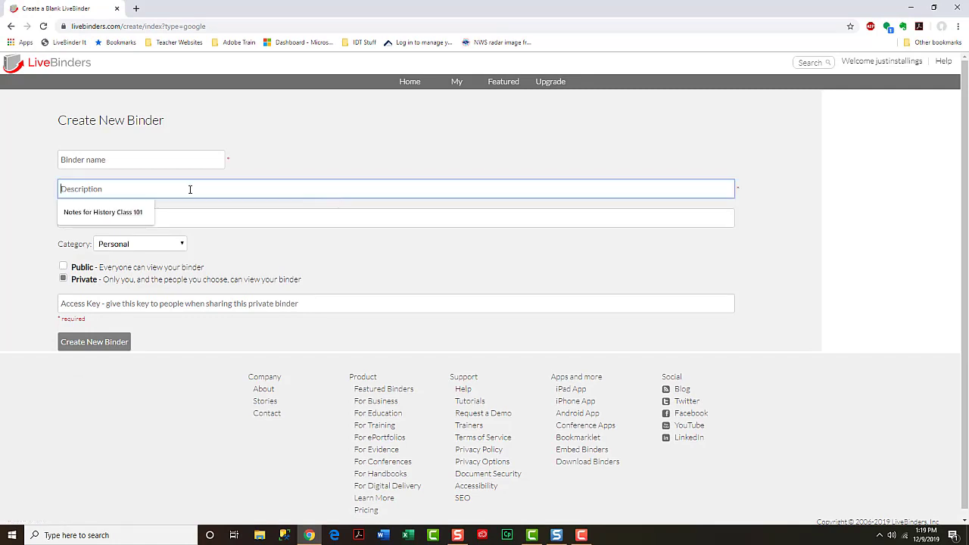
click(121, 161)
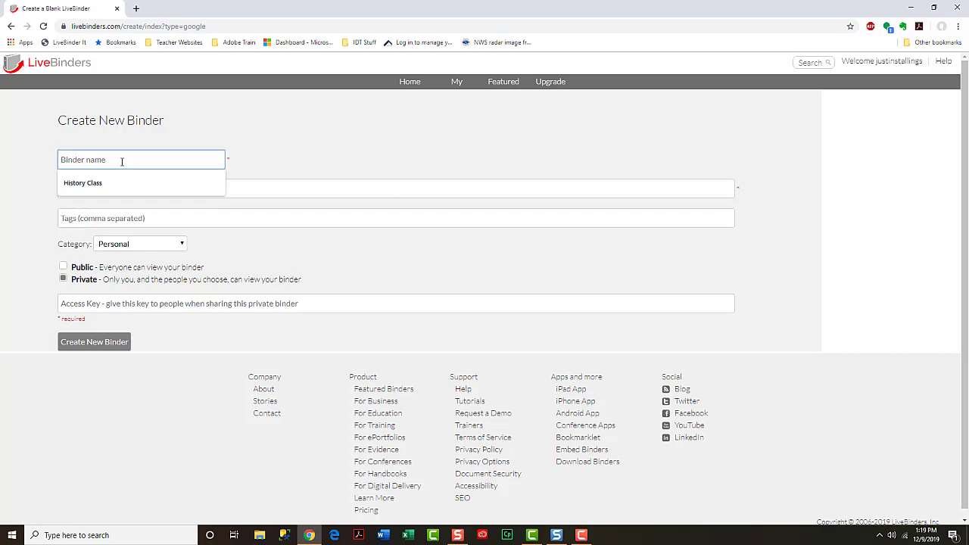
text(US History)
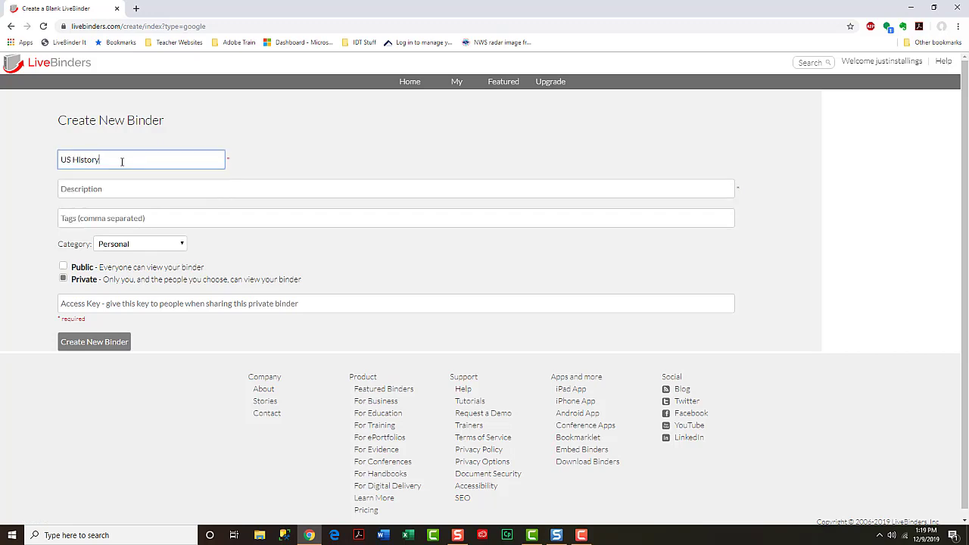
key(Tab)
text(USH)
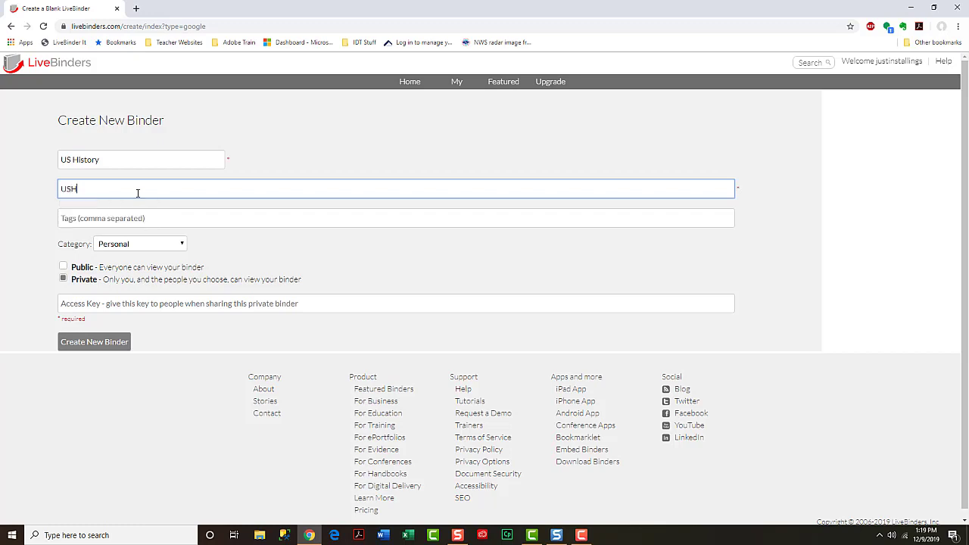
key(BackSpace)
text(History Notes Class Period 1)
key(Tab)
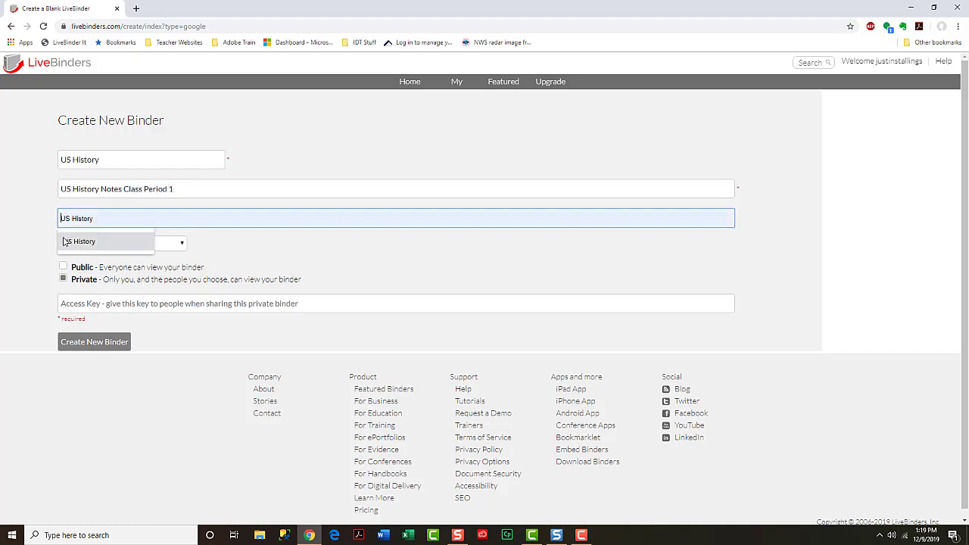
click(68, 241)
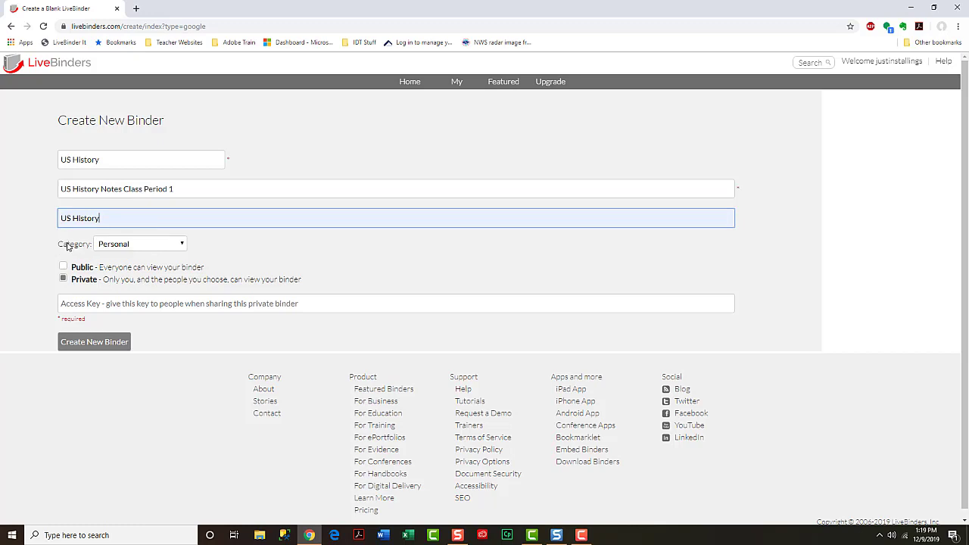
- Make the binder Public in the Education category and create it
click(63, 266)
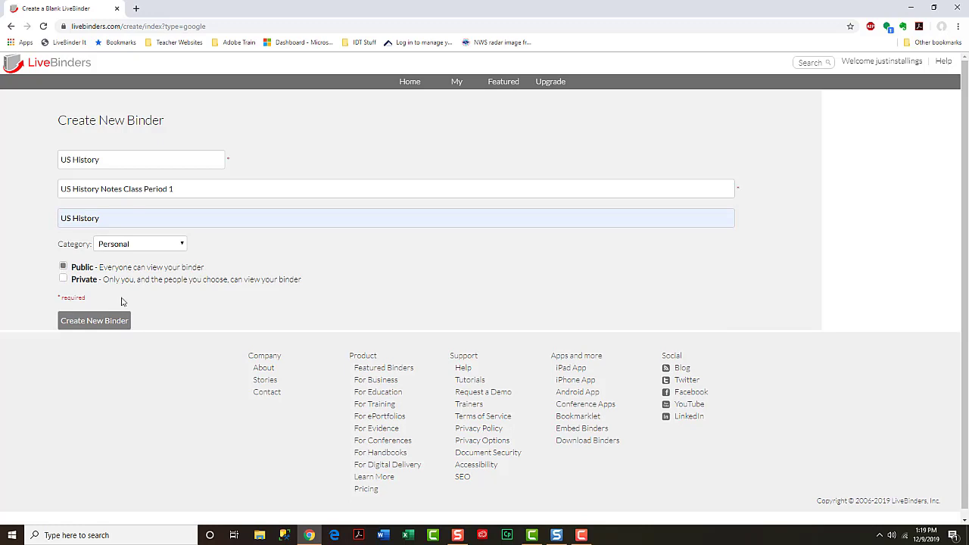
click(145, 245)
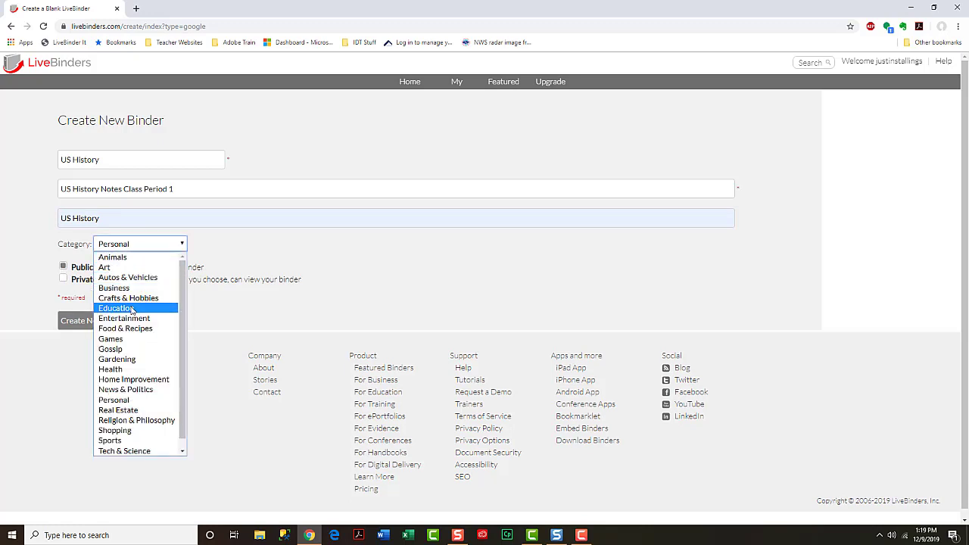
click(132, 309)
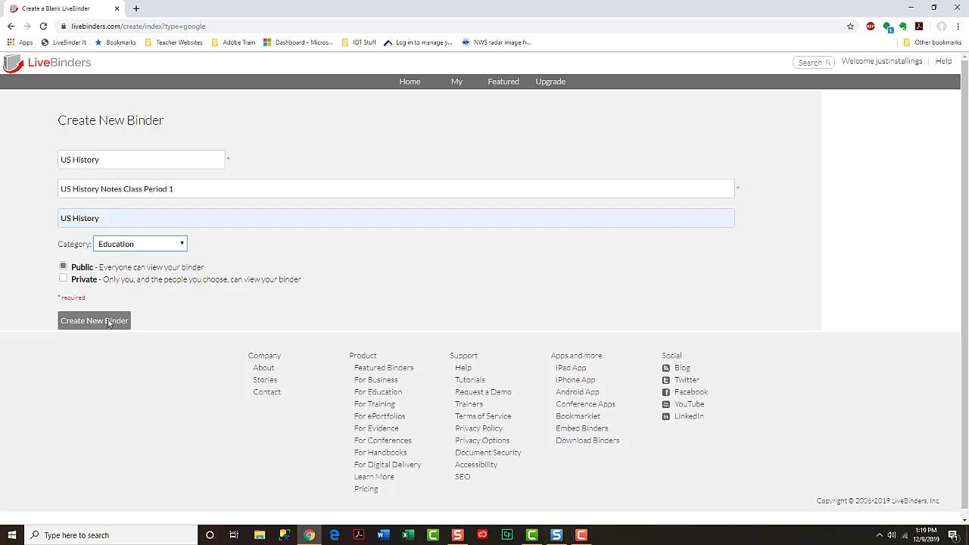
click(108, 321)
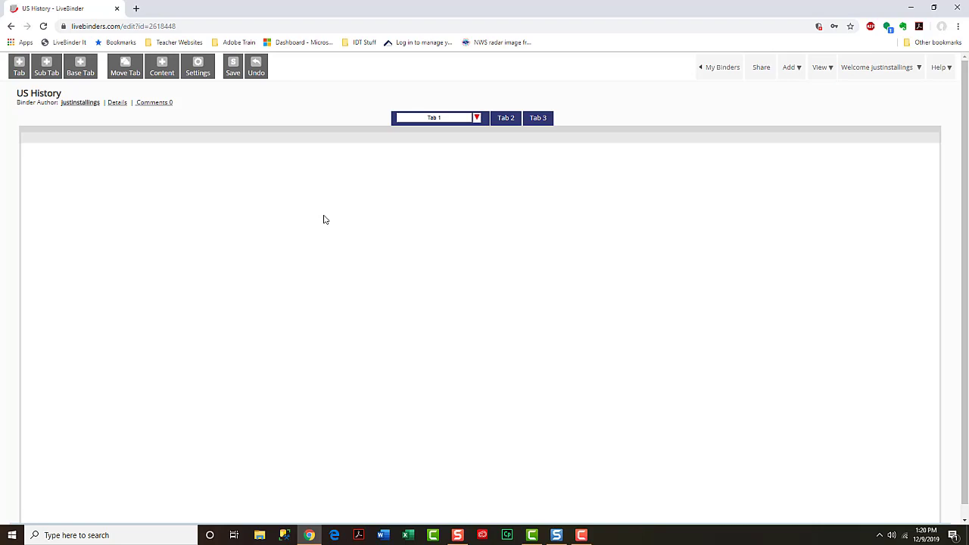
- Rename Tab 1 to 'Introduction' and Tab 2 to 'Class Notes', returning to Introduction
click(443, 118)
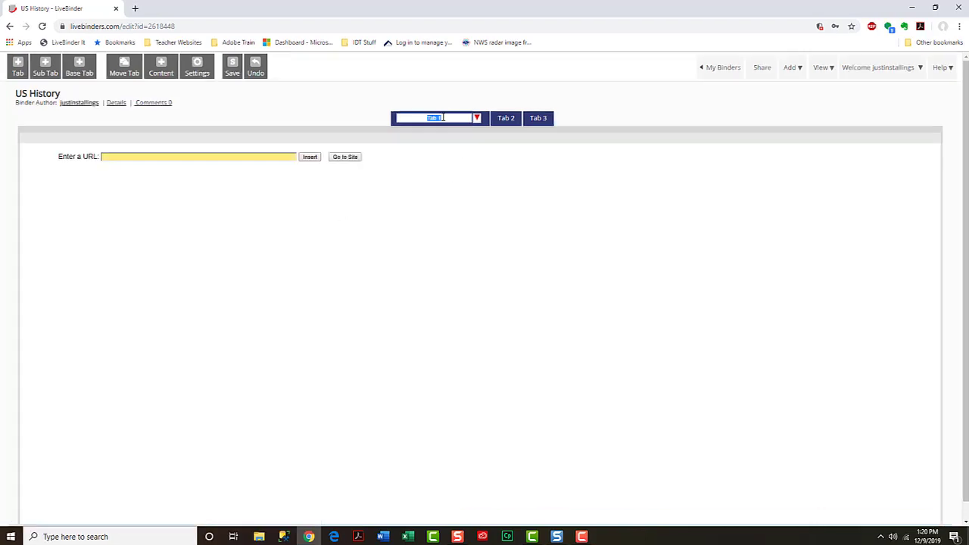
text(Introduction)
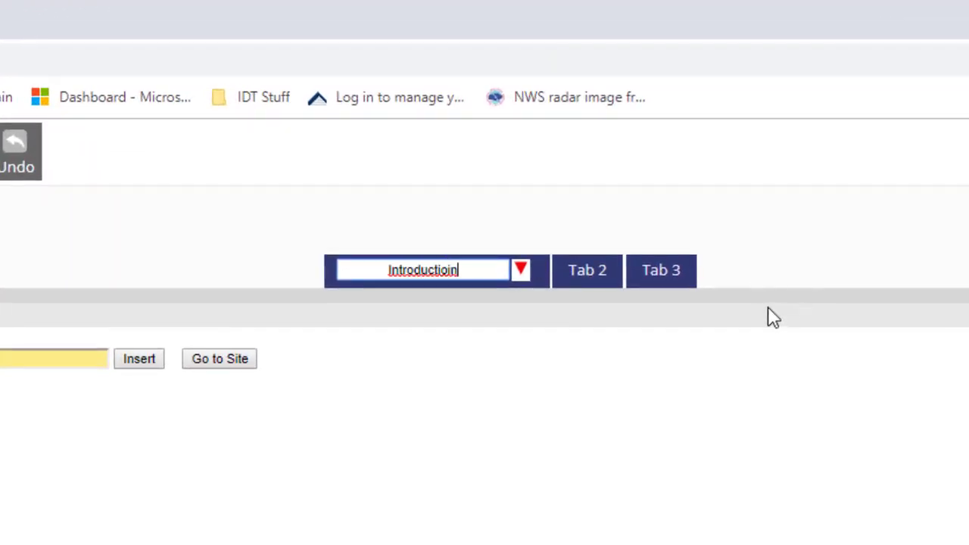
key(BackSpace)
key(BackSpace)
text(on)
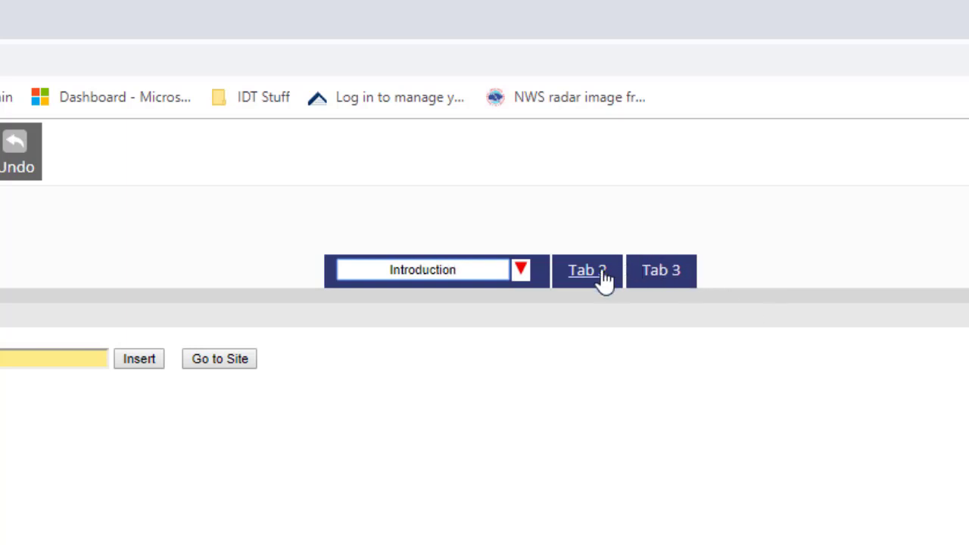
click(597, 279)
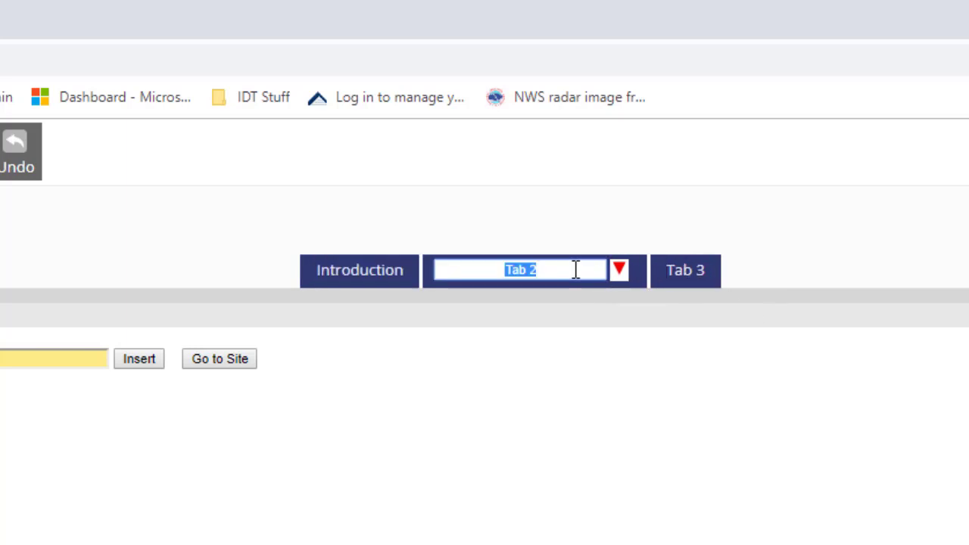
text(Class Notes)
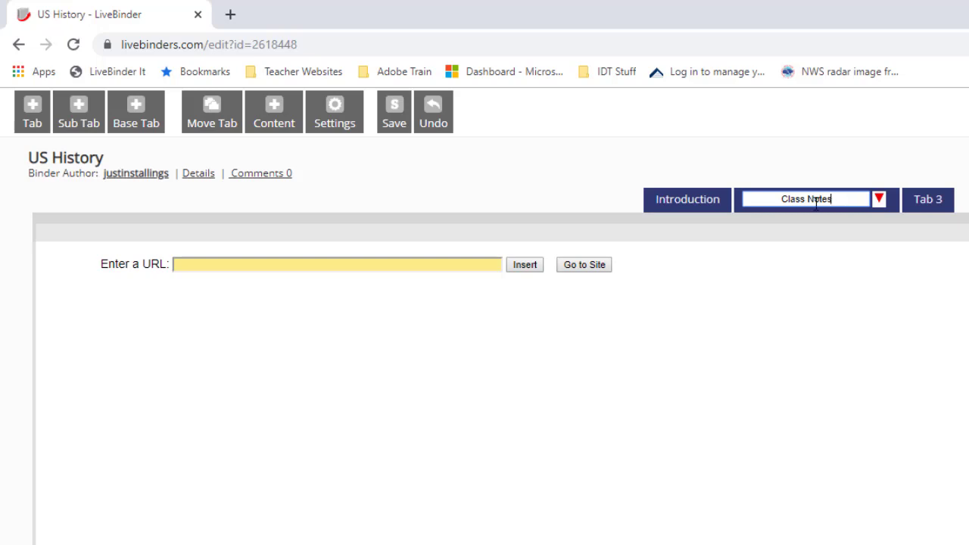
click(664, 216)
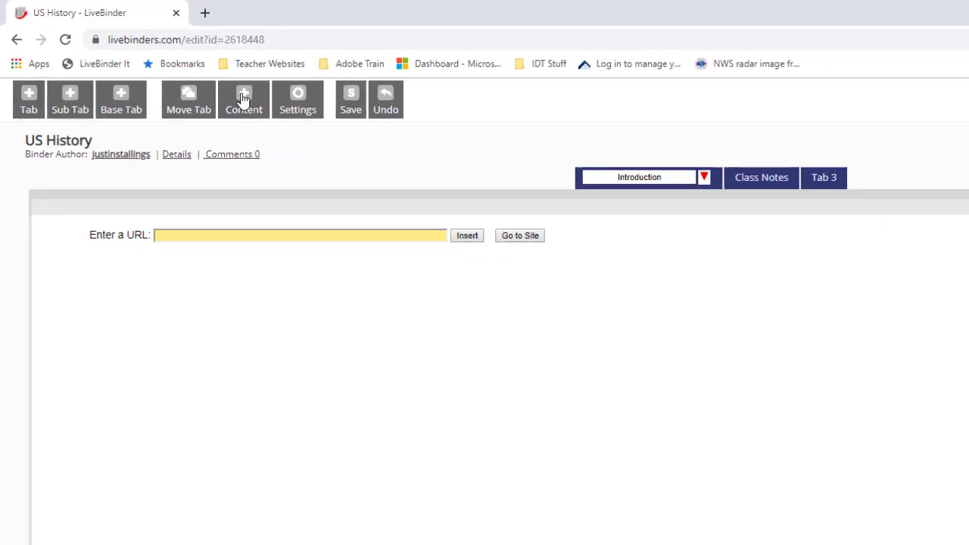
- Search Flickr images for 'us history' from the tab's Content menu
click(243, 99)
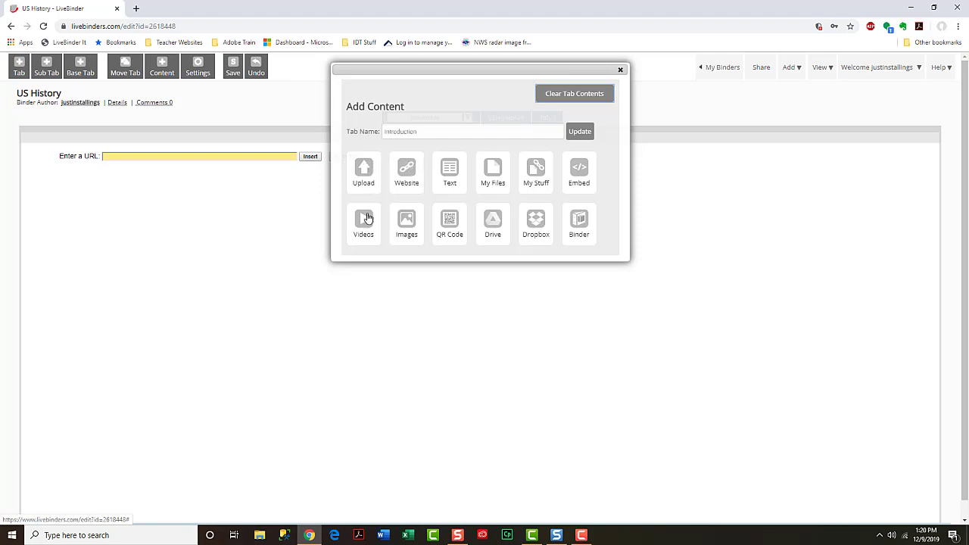
click(405, 223)
click(399, 290)
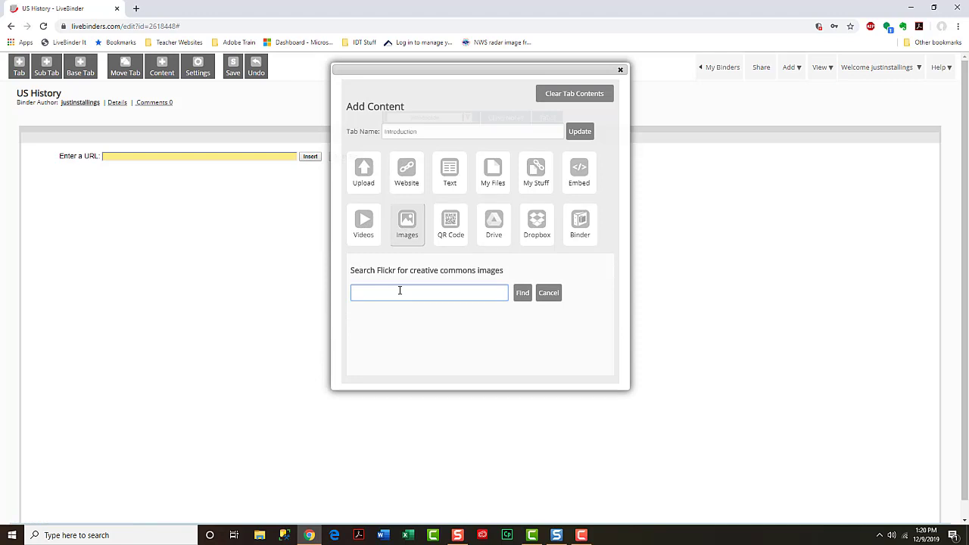
text(us history)
key(Return)
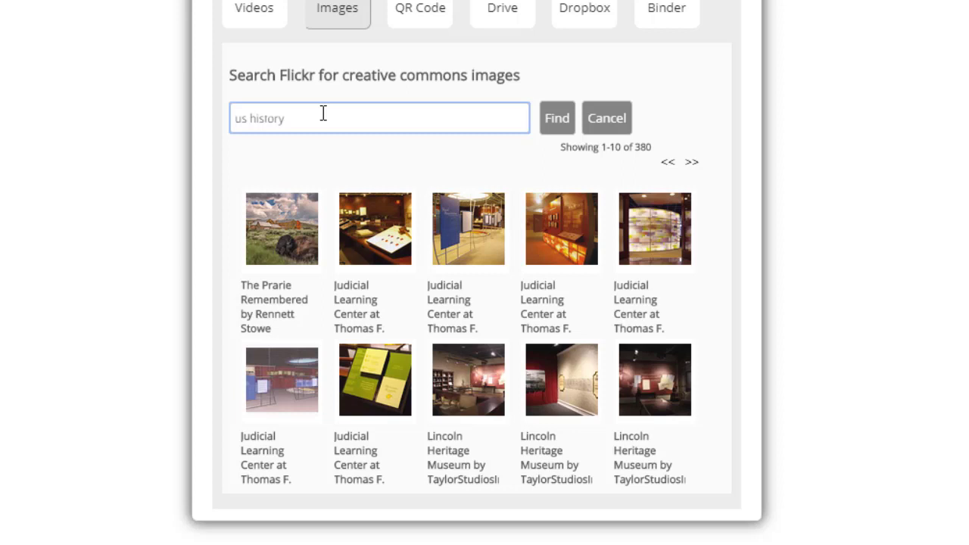
- Page ahead to results 41-50 and insert the Surveyors statue photo
scroll(446, 201, down, 1)
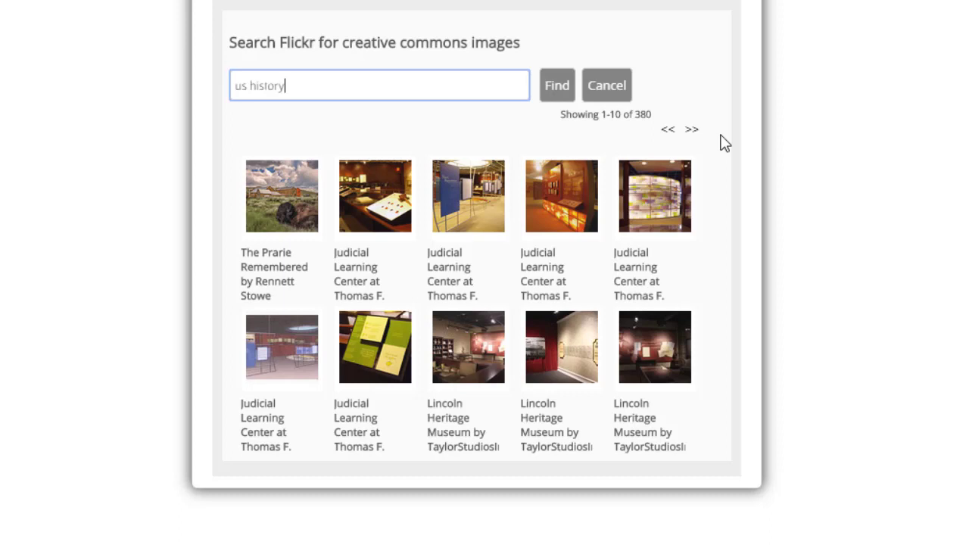
click(691, 132)
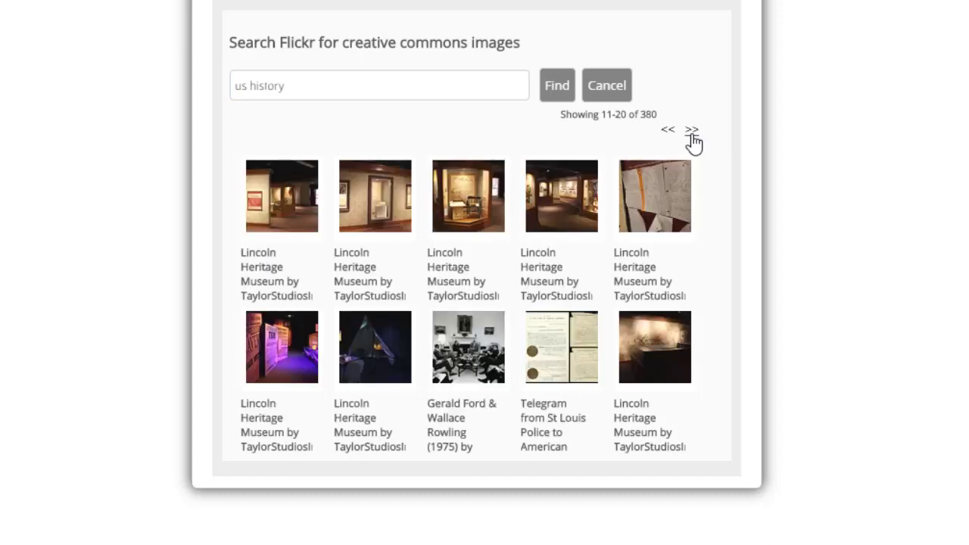
click(692, 133)
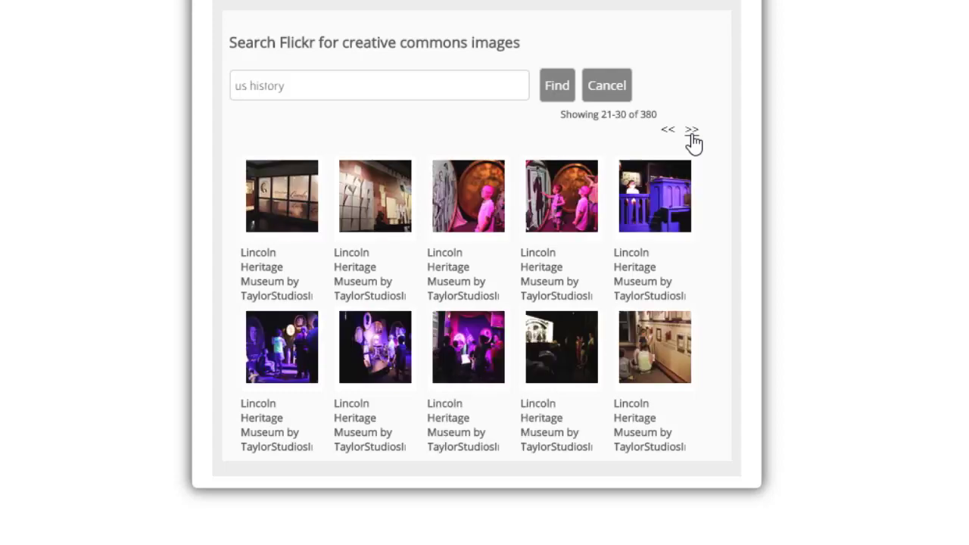
click(692, 133)
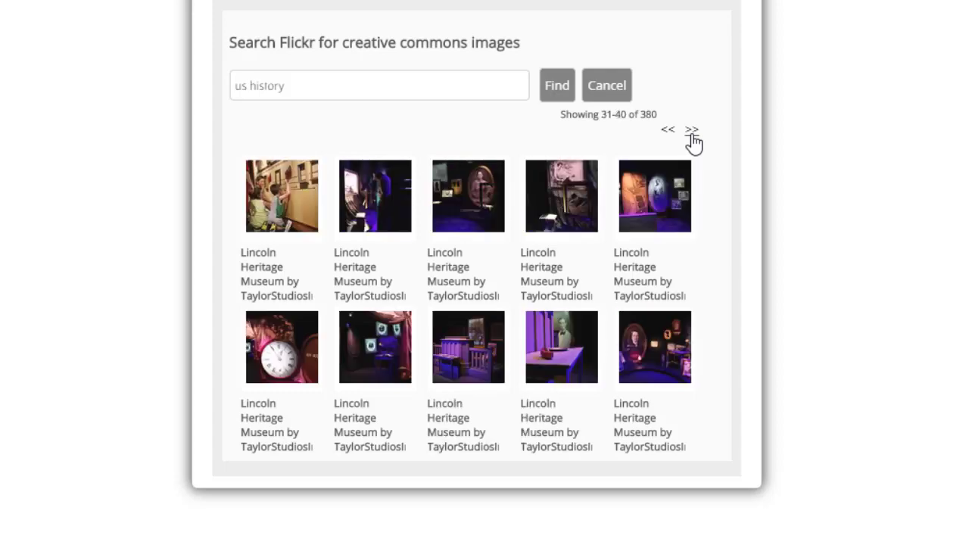
click(692, 132)
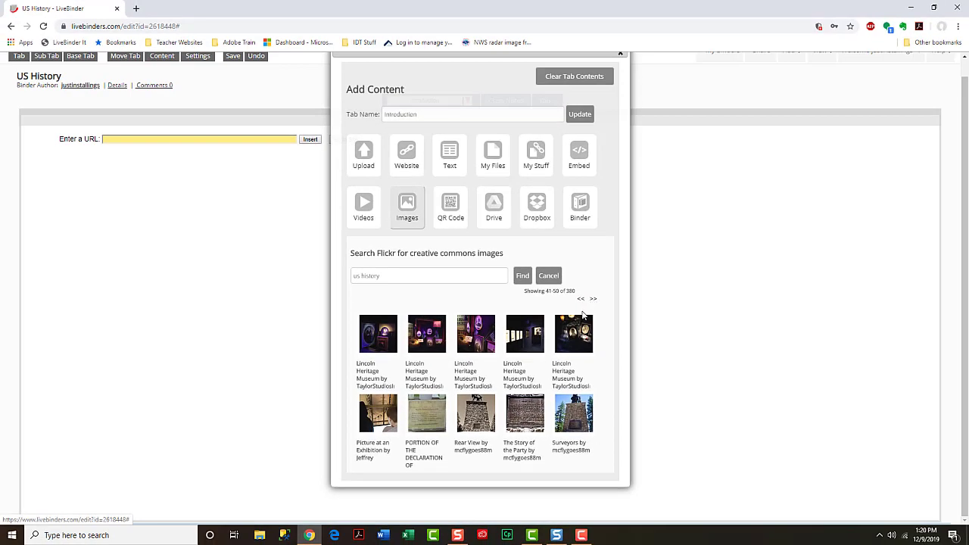
click(567, 426)
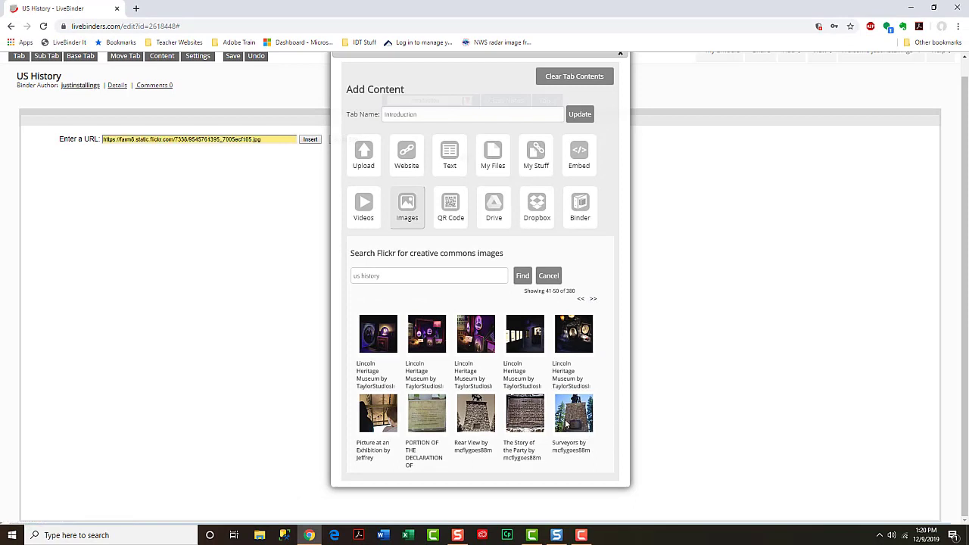
click(618, 54)
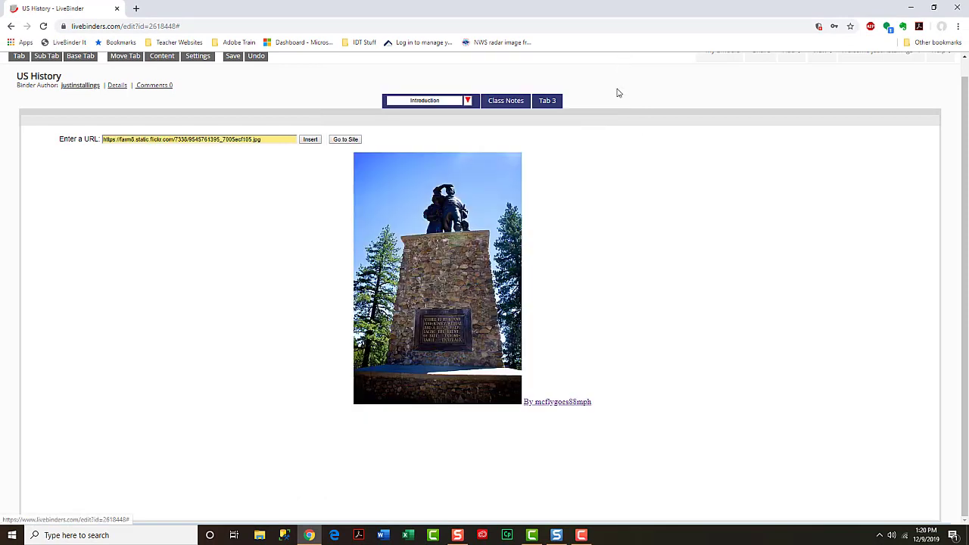
- Add a sub tab named 'Week 1 Notes' under the Class Notes tab
click(504, 100)
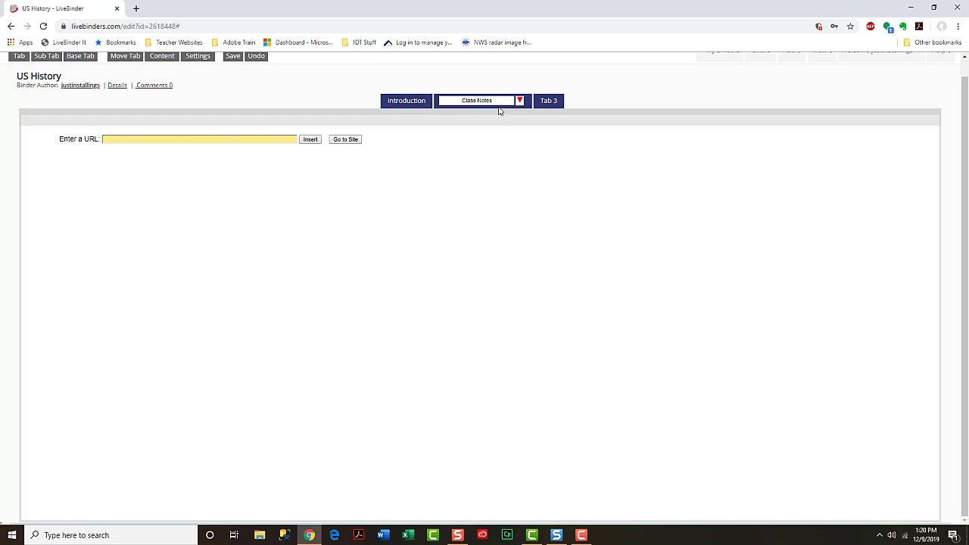
click(519, 100)
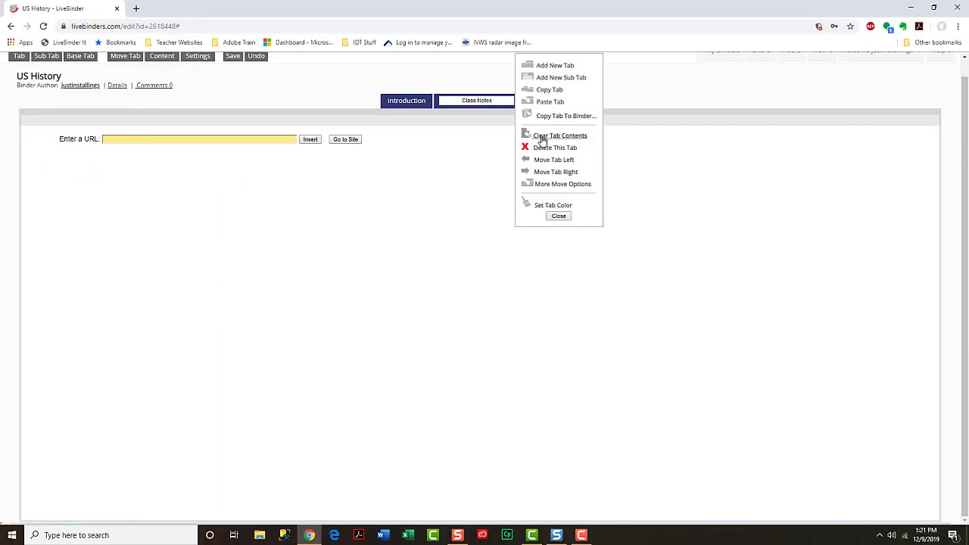
click(553, 78)
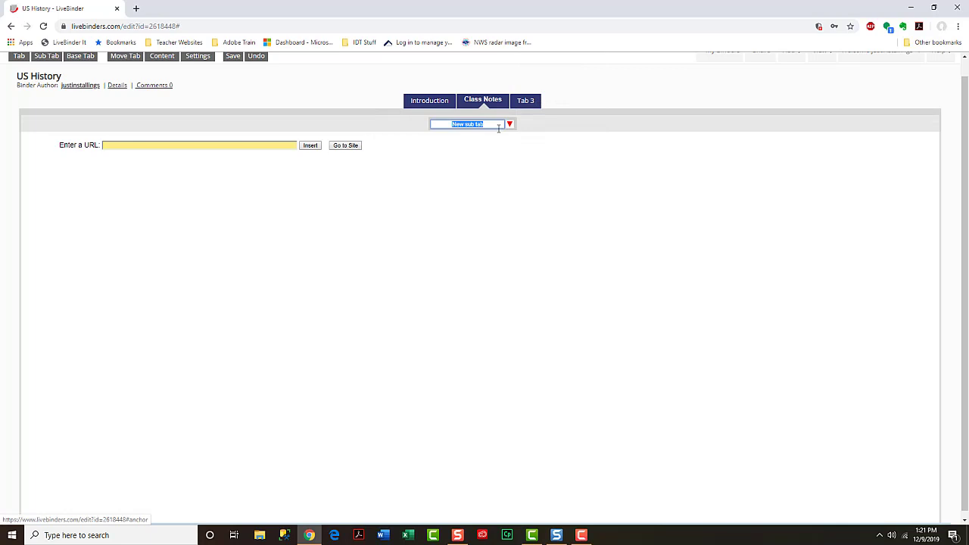
text(Week 1 Notes)
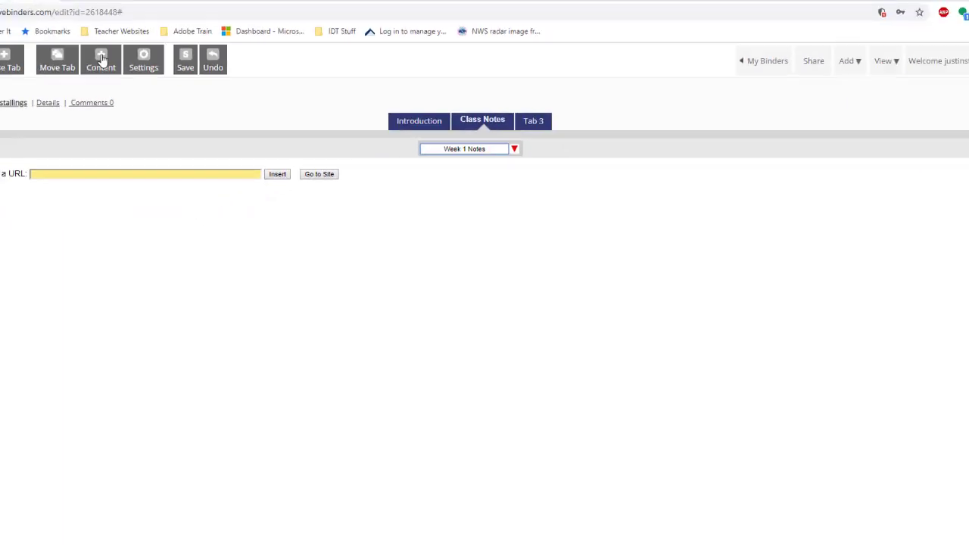
- Give the Week 1 Notes page Text content with the Media - Text layout
click(100, 60)
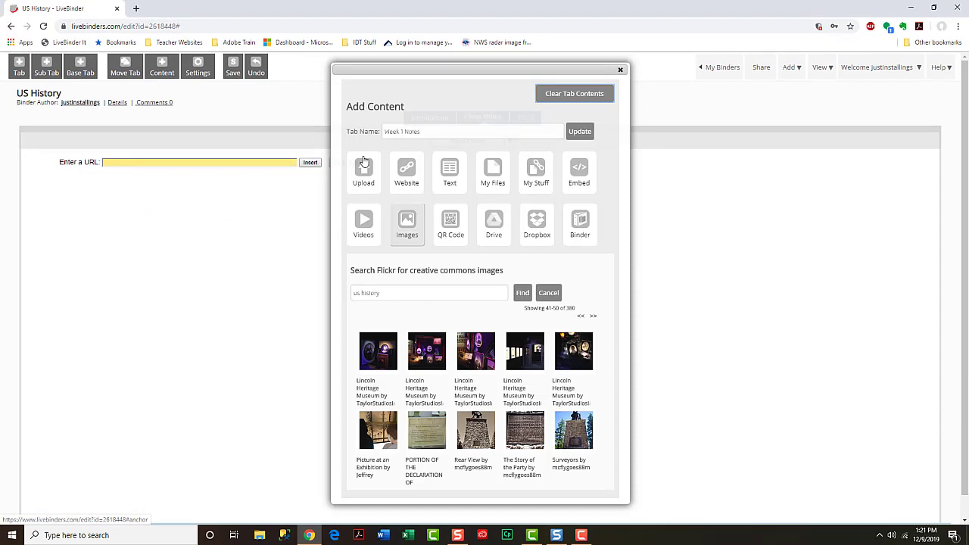
click(450, 180)
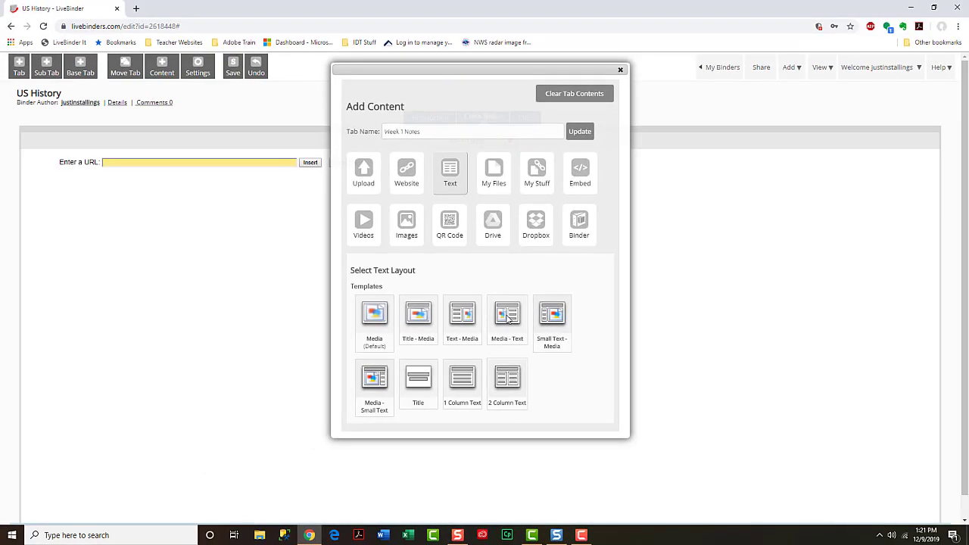
click(620, 69)
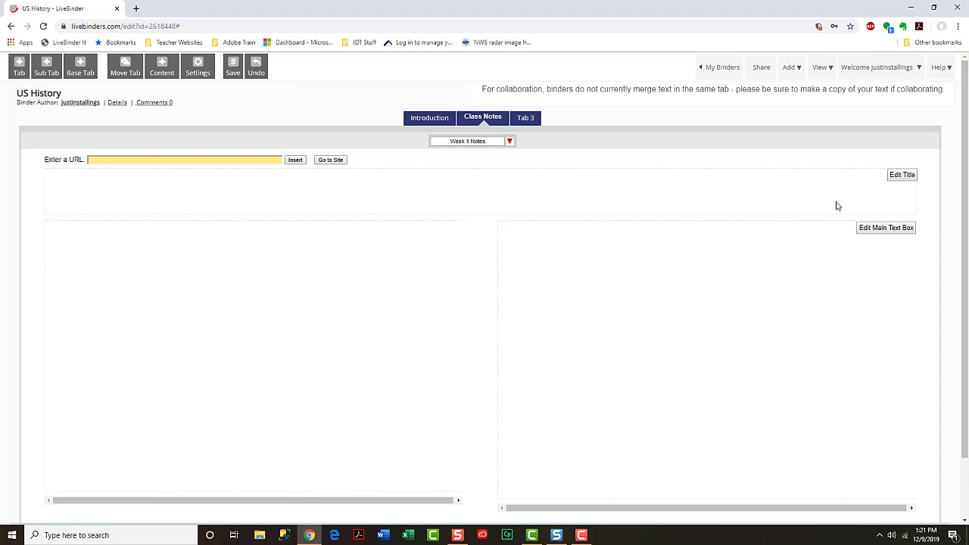
- Title the page 'Civil War', save it, and open the main text box editor
click(908, 175)
click(709, 203)
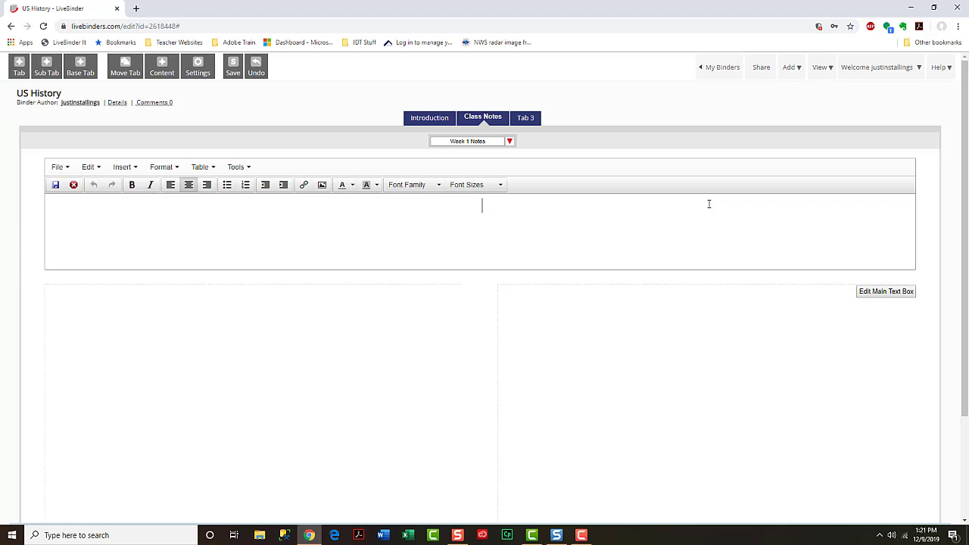
text(Civil War)
key(Return)
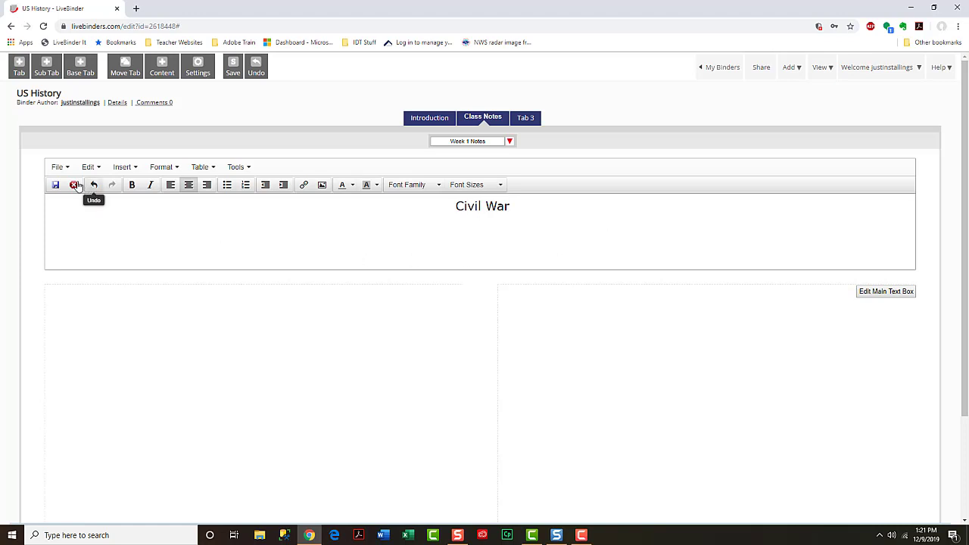
click(57, 185)
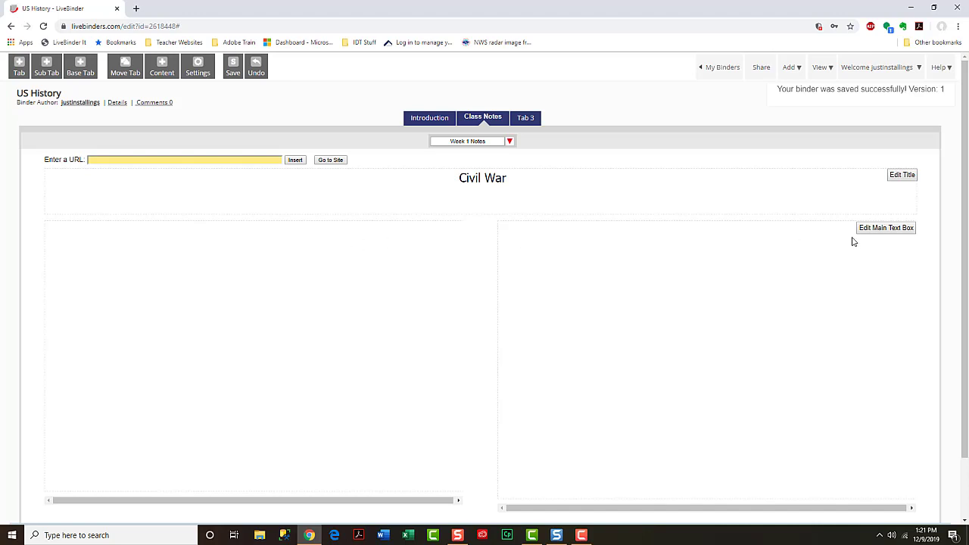
click(885, 227)
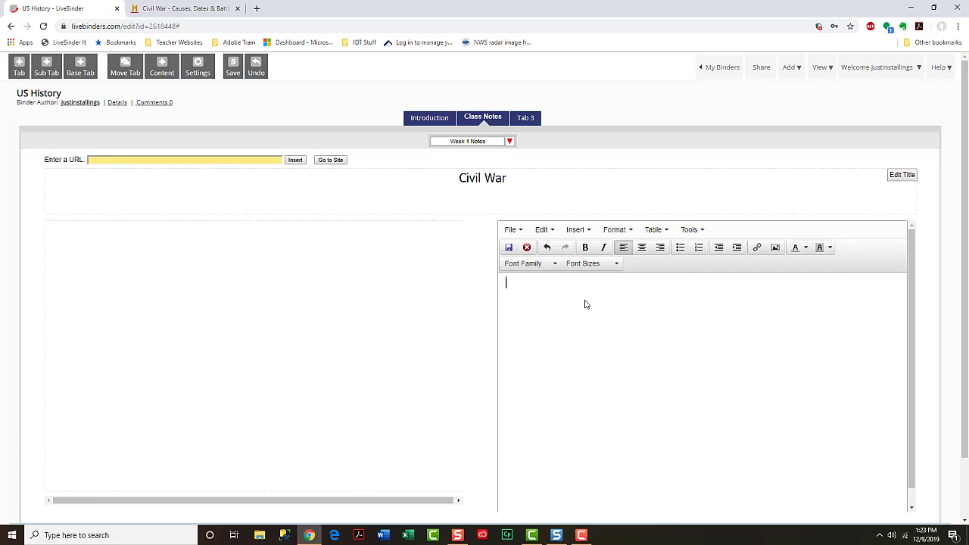
- Write 'Started/Ended:' and paste the Civil War paragraph, then bring up Binder Settings
text(Started/end)
key(BackSpace)
key(BackSpace)
key(BackSpace)
text(Ended:)
text(The Civil War in the United States began in 1861, after decades of simmering tensions between northern and southern states over slavery, states' rights and westward expansion. The election of Abraham Lincoln in 1860 caused seven southern states to secede and form the Confederate States of America; four more states soon joined them. The War Between the States, as the Civil War was also known, ended in Confederate surrender in 1865.)
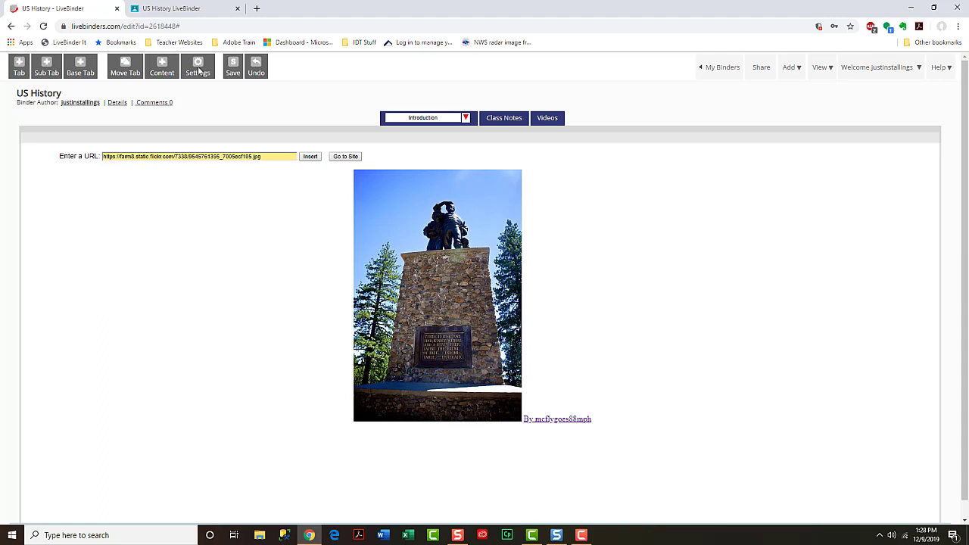
click(198, 69)
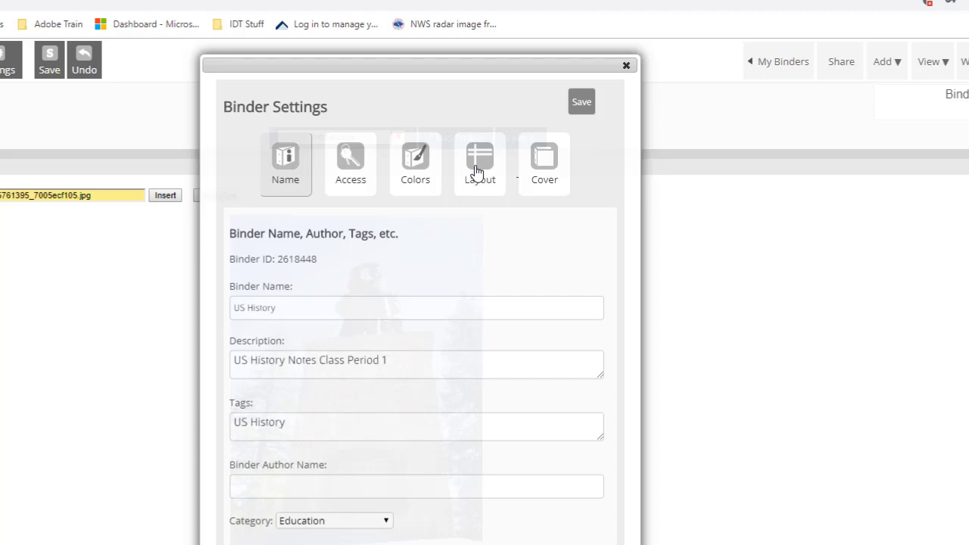
- Set Tab Layout to Side Tabs - Left with Rounded tabs and Rounded sub tabs
click(476, 173)
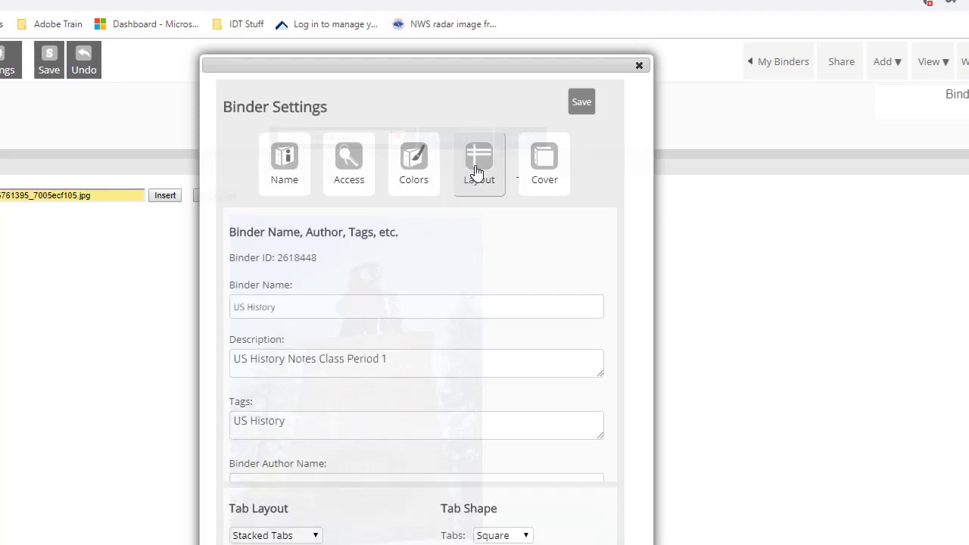
click(284, 262)
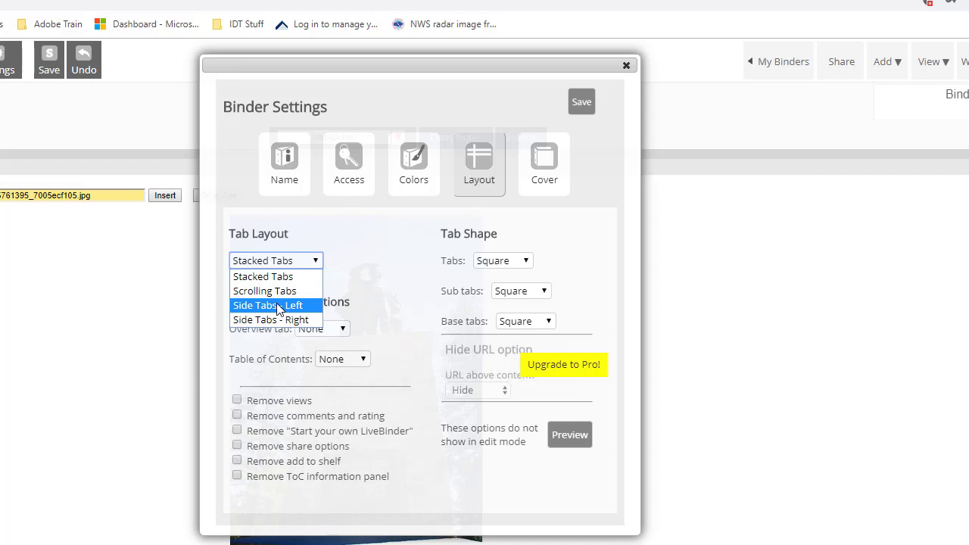
click(278, 306)
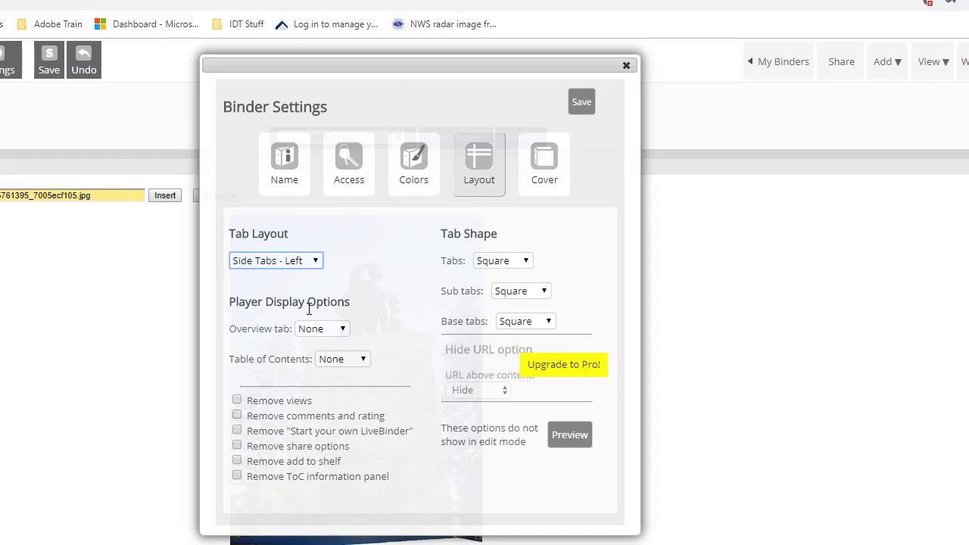
click(507, 263)
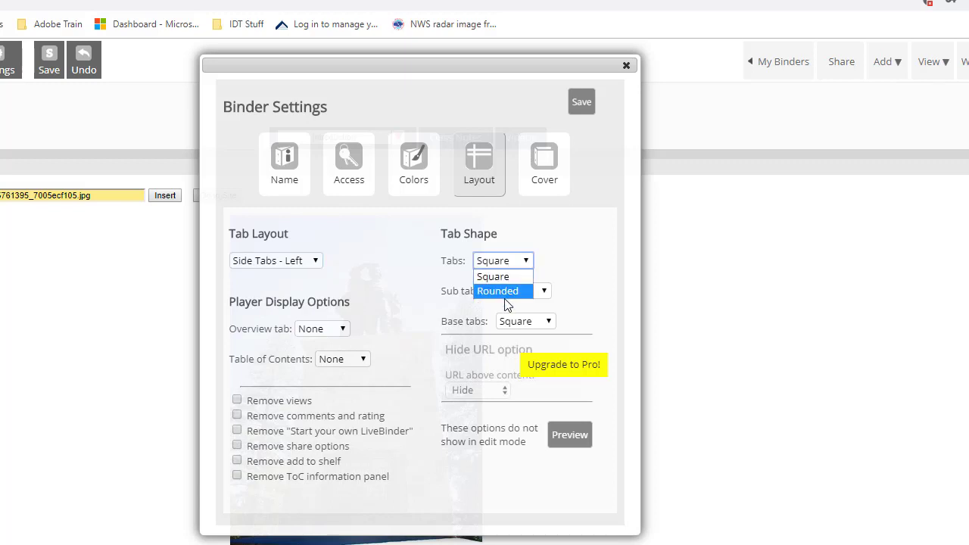
click(506, 292)
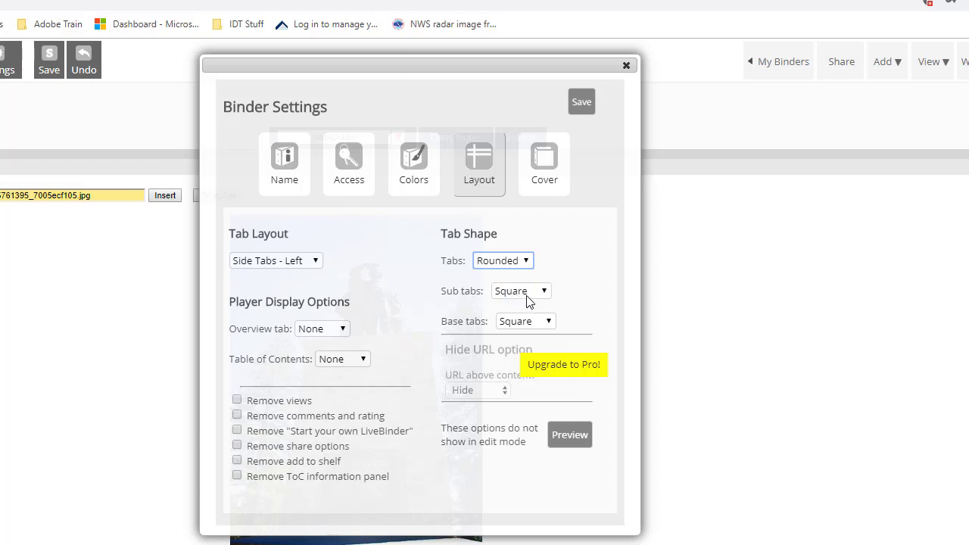
click(529, 295)
click(529, 320)
- Set the binder background colour to bright cyan 00d7fc
click(415, 173)
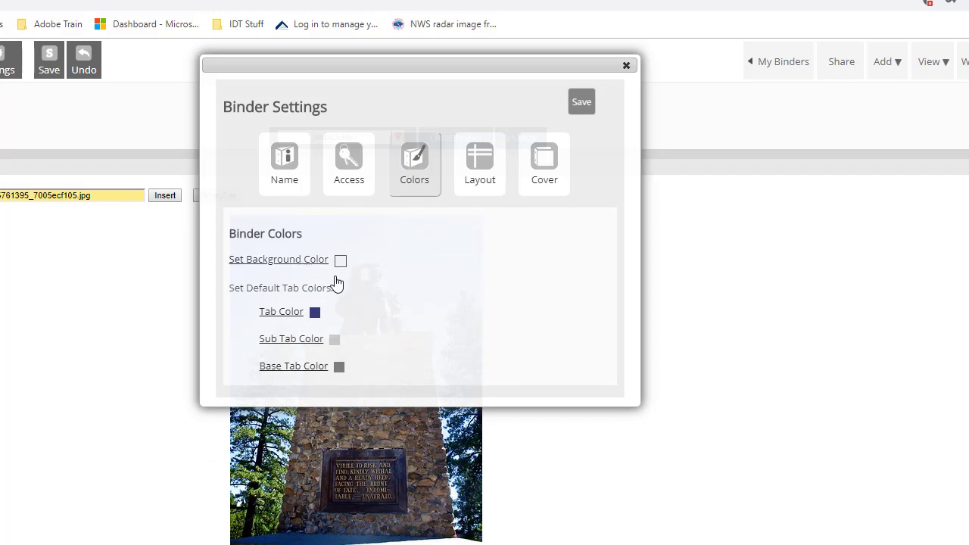
click(315, 312)
mouse_move(391, 358)
mouse_down()
mouse_move(422, 376)
mouse_move(436, 298)
mouse_move(457, 305)
mouse_up()
click(470, 384)
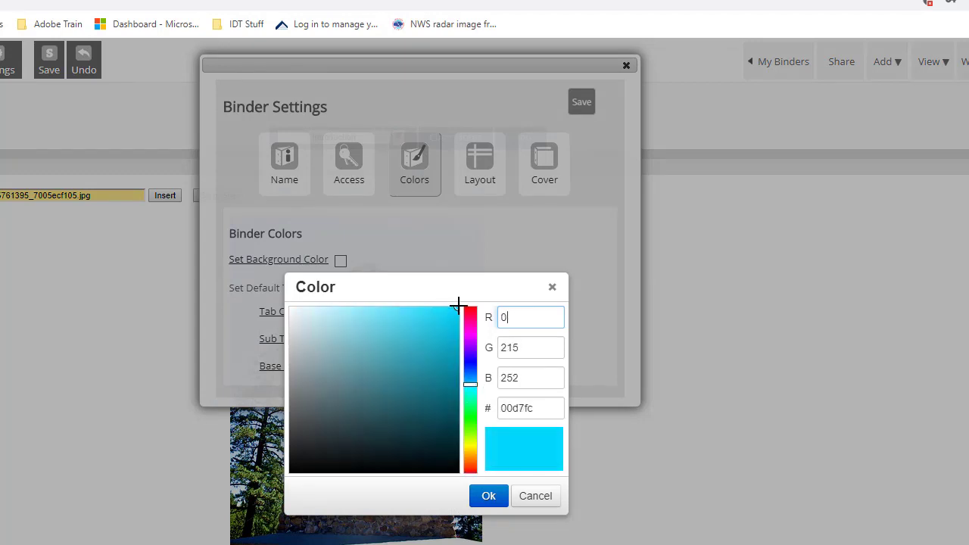
click(488, 496)
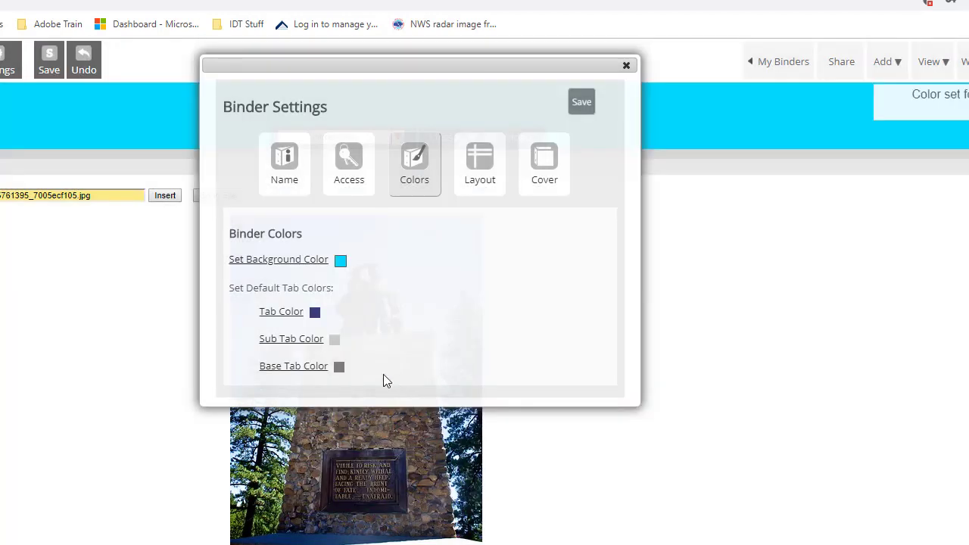
- Set the default tab colour to pale blue e6e8ff
click(314, 312)
click(306, 308)
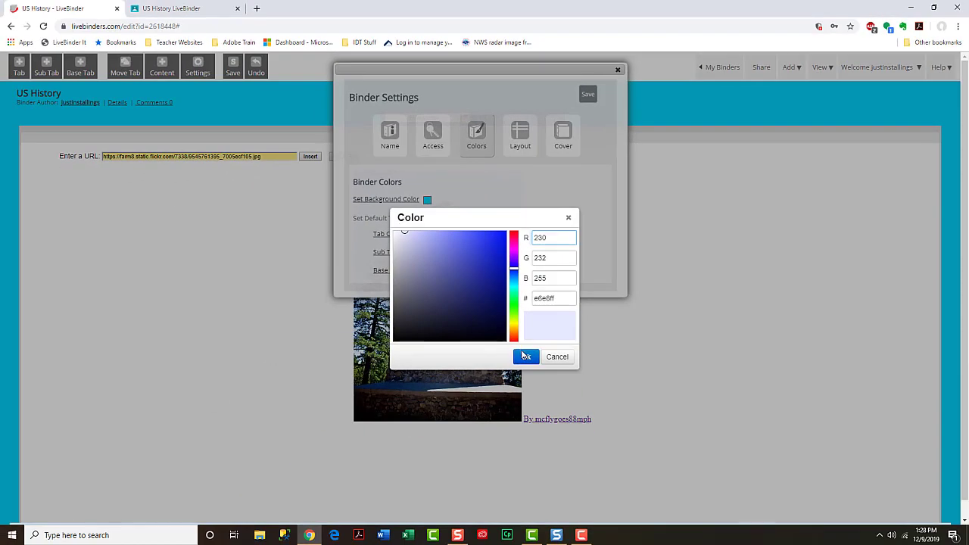
click(525, 356)
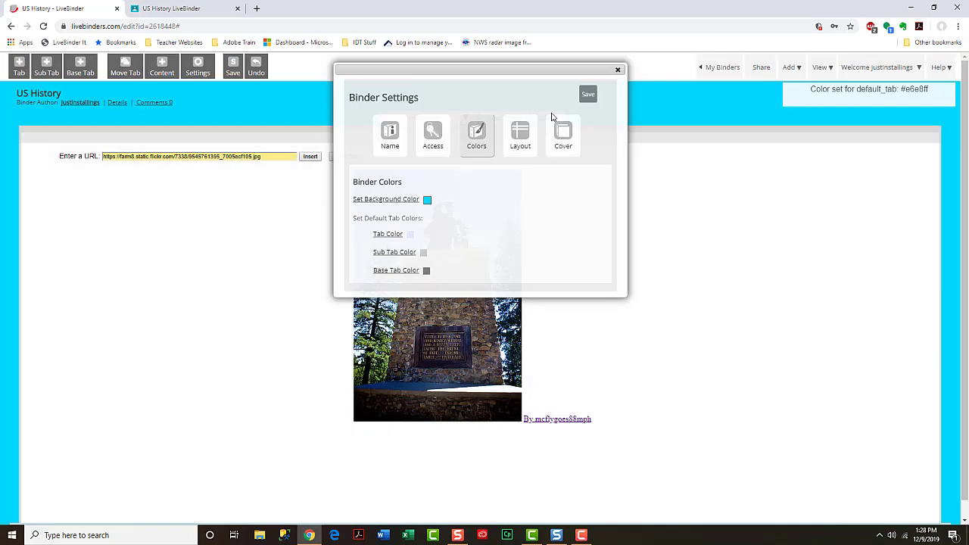
drag(484, 71, 707, 162)
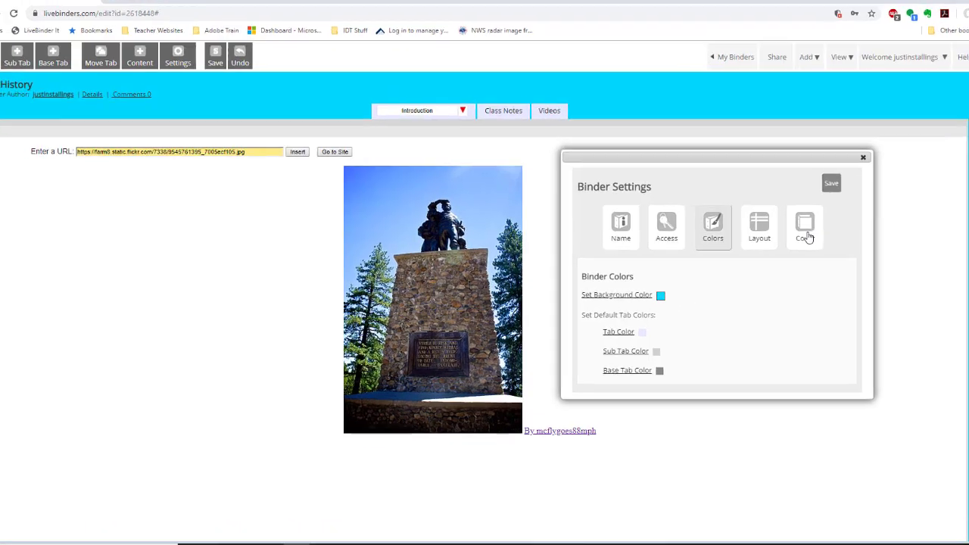
- Make the Flickr photo of the Declaration document the binder's cover
click(789, 227)
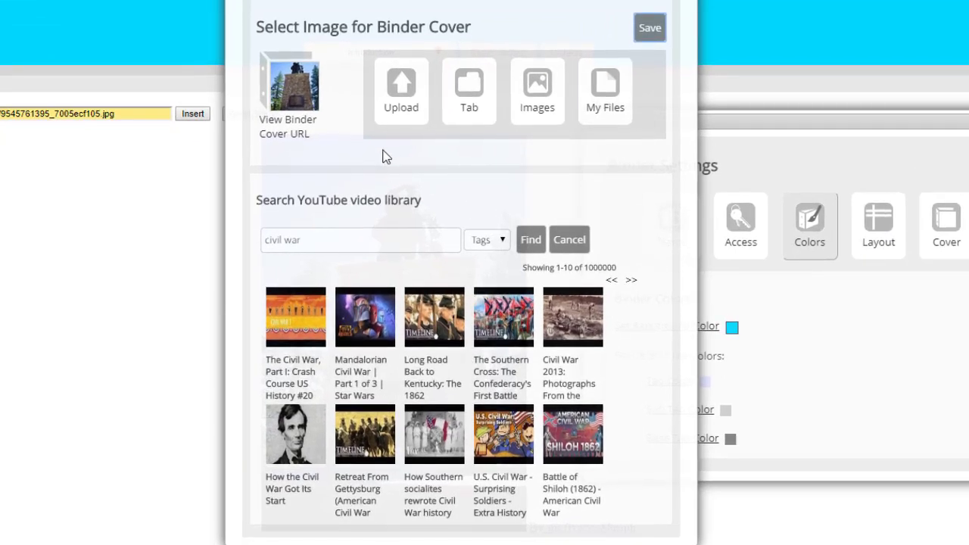
click(535, 96)
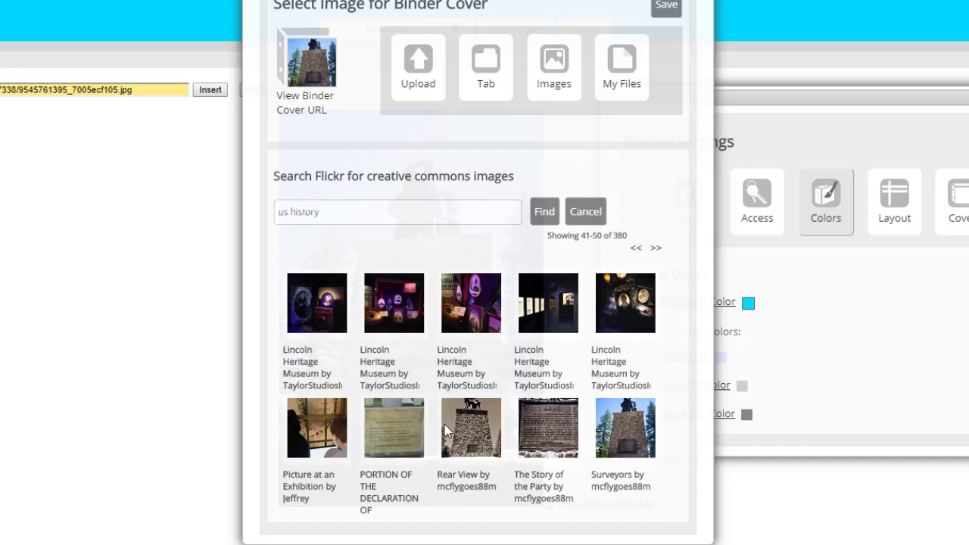
click(395, 432)
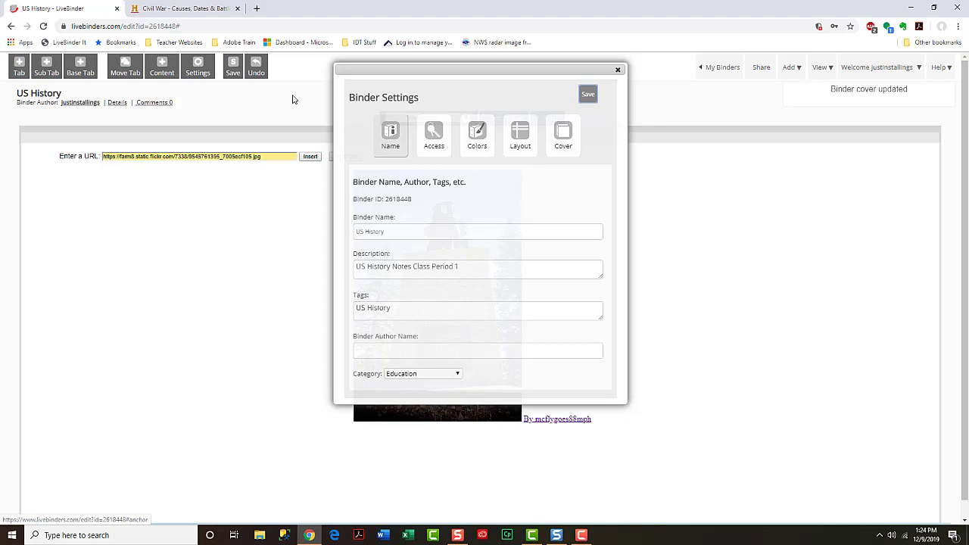
- Show the binder's share links and its Public - Copyable access settings
click(434, 140)
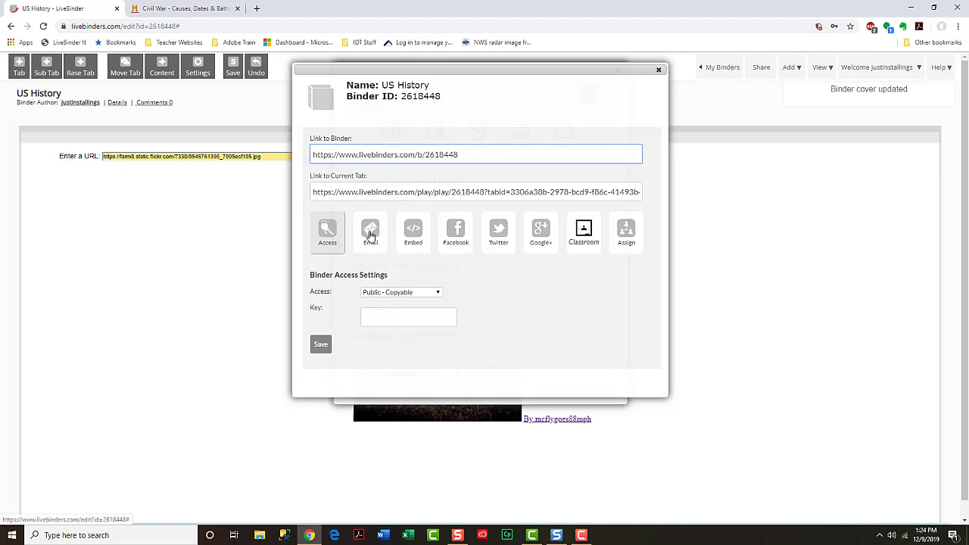
- Enter the two student e-mail addresses as recipients, correcting the misspelled domain
click(370, 235)
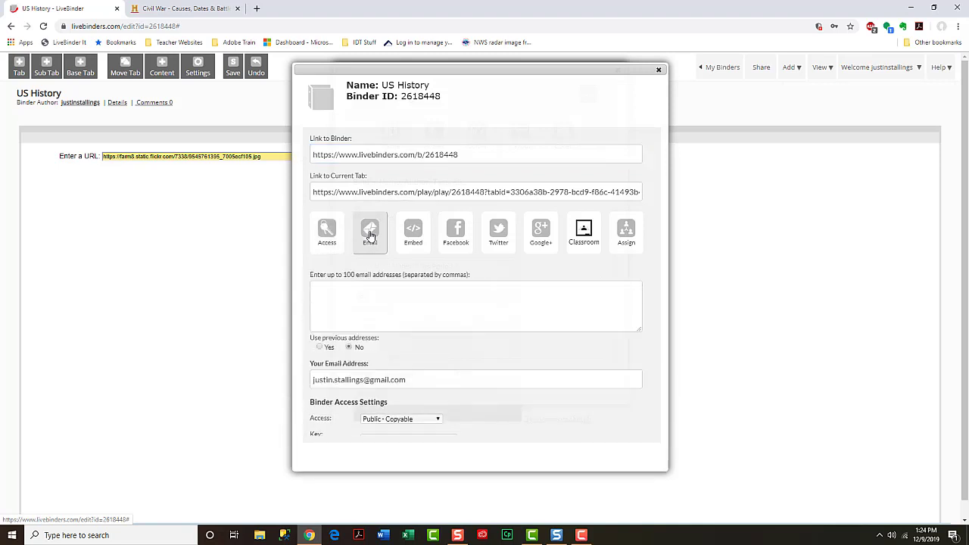
click(396, 290)
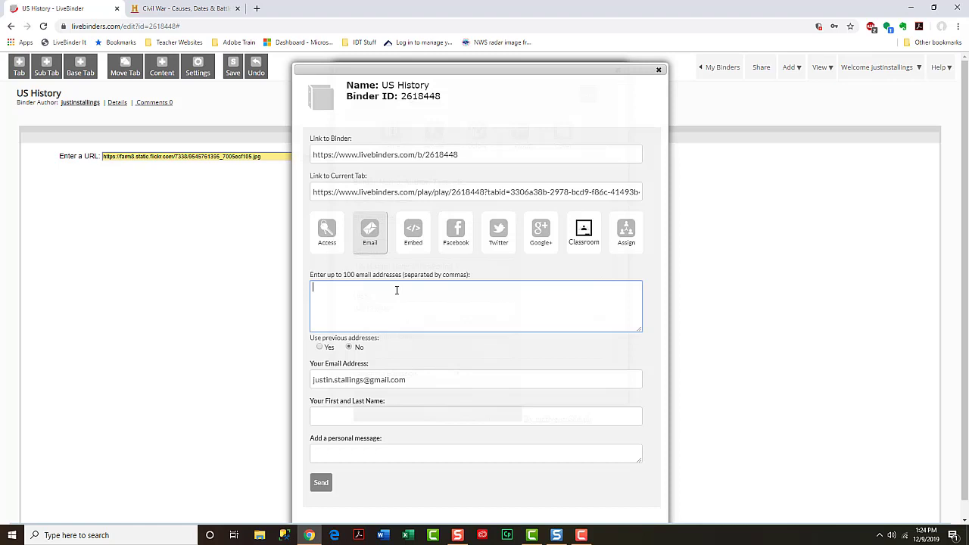
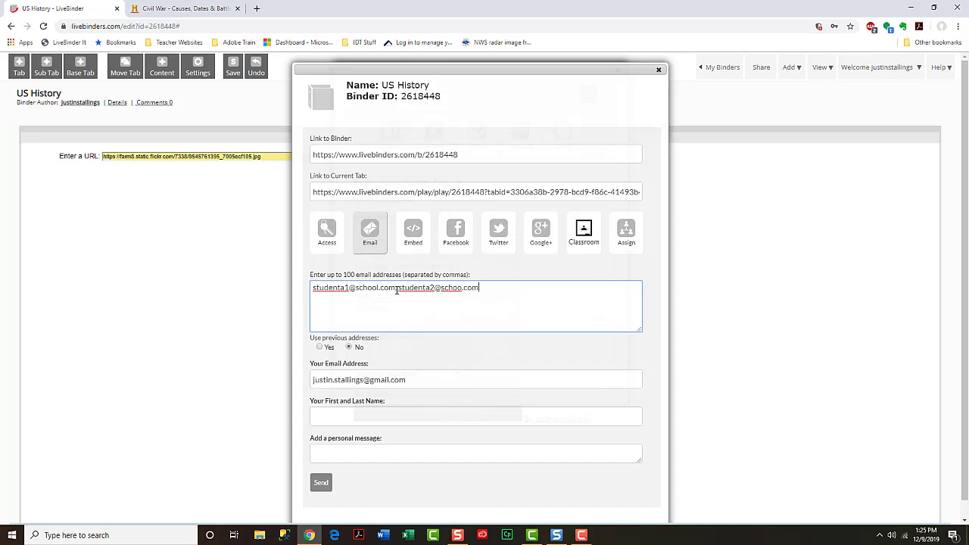
click(421, 382)
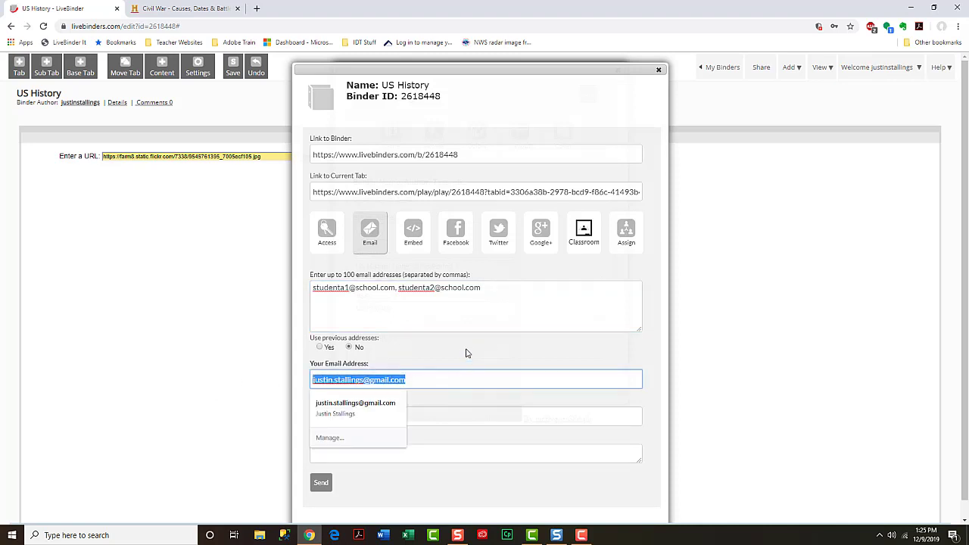
click(465, 353)
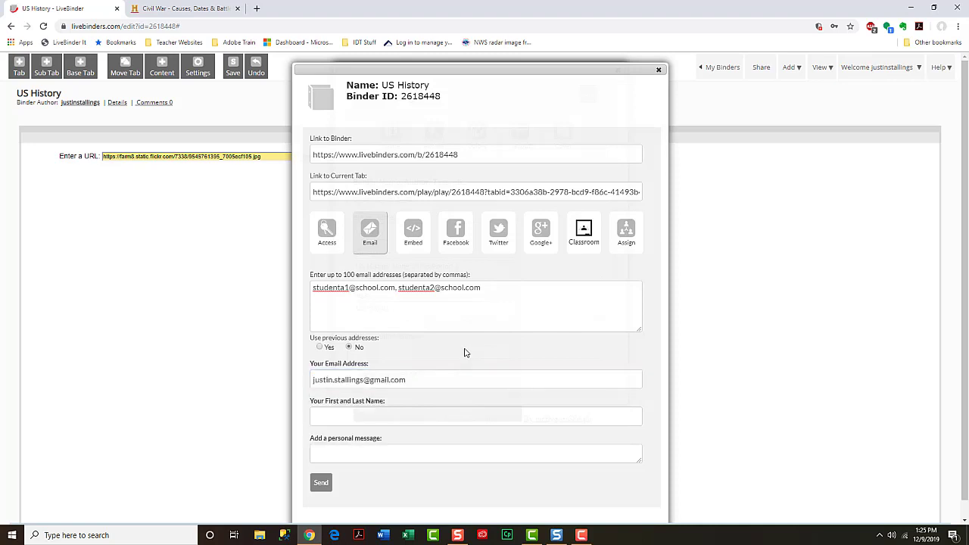
- Add the sender's name and the message 'Students - here is your US History LiveBinder!', then send
click(389, 411)
text(Justin Stallings)
key(Tab)
text(Students)
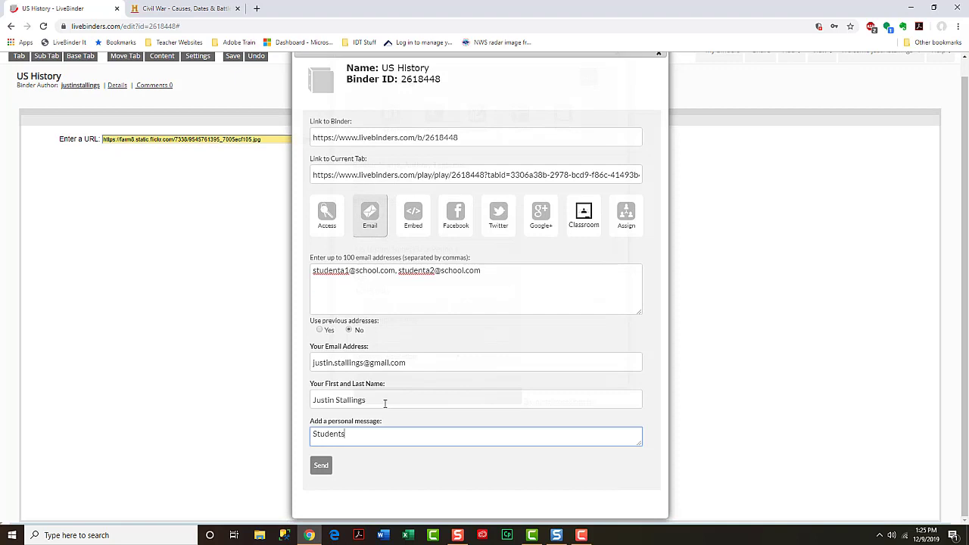
text( - here is your US History LiveBinder!)
click(320, 464)
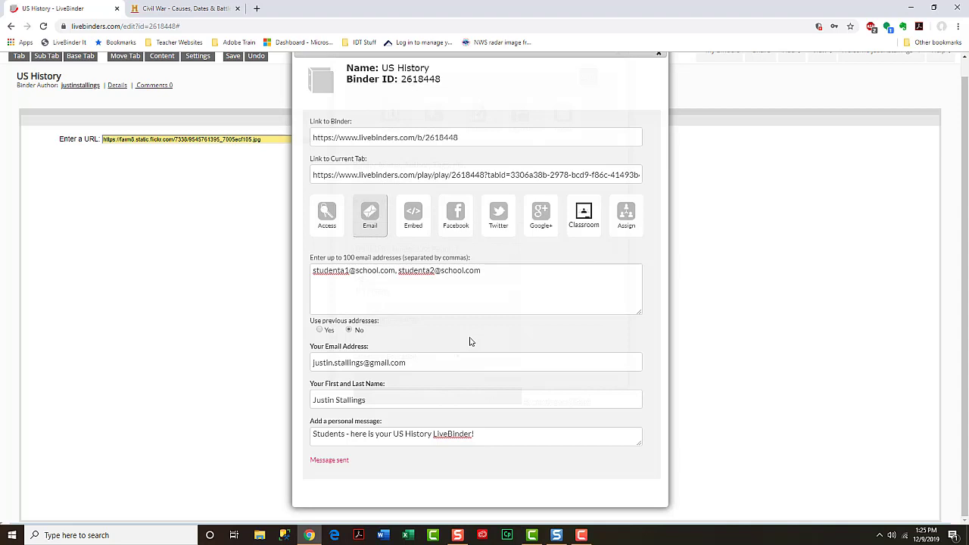
scroll(469, 341, up, 1)
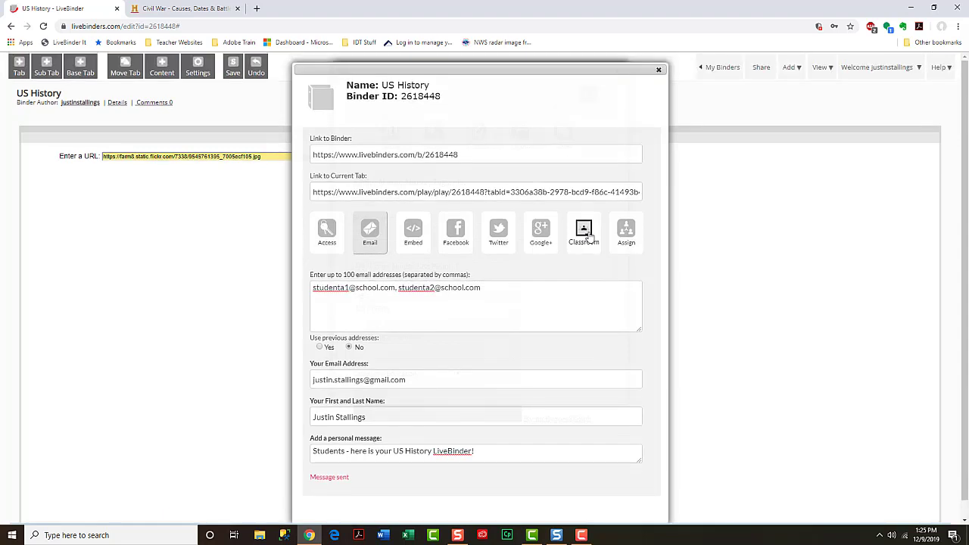
- Post the binder to the LiveBinders 101 class as material titled 'US History LiveBinder'
click(584, 231)
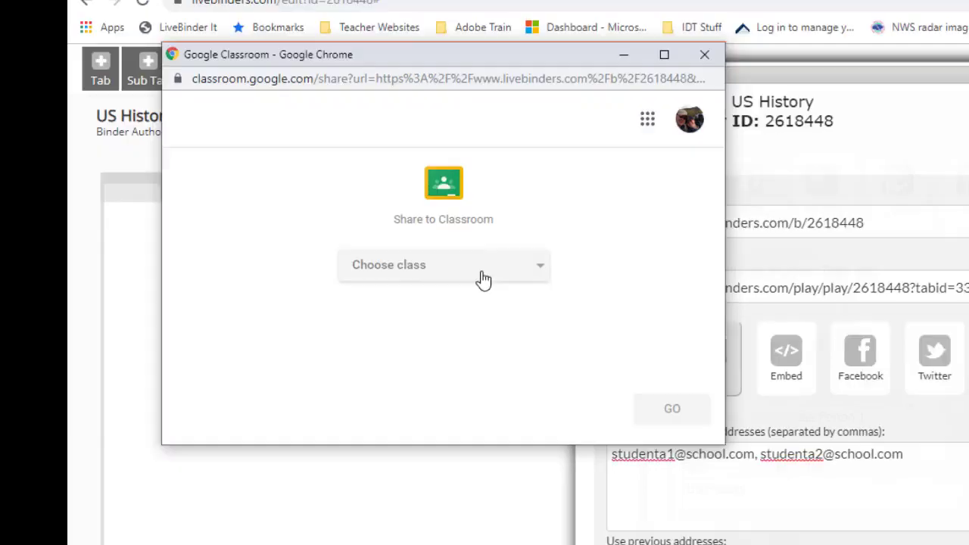
click(415, 324)
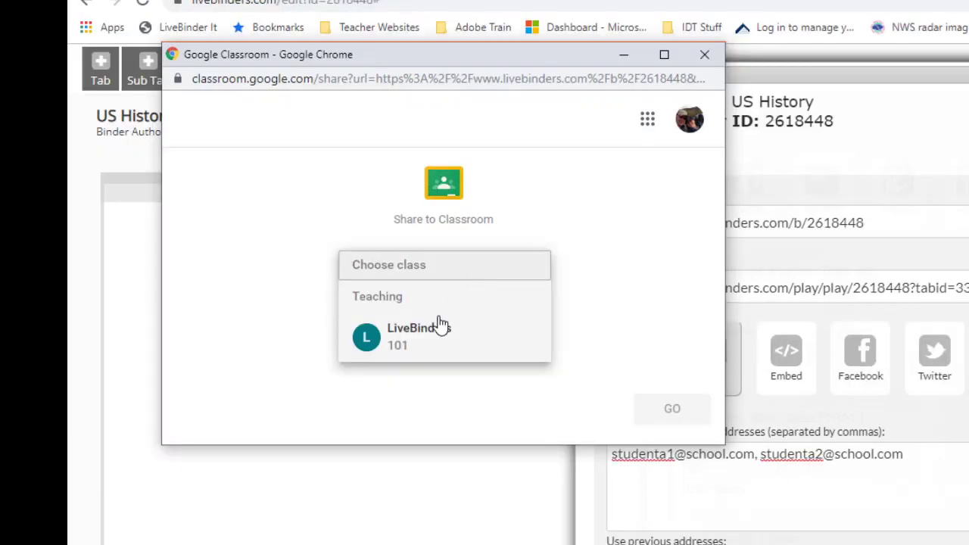
click(421, 345)
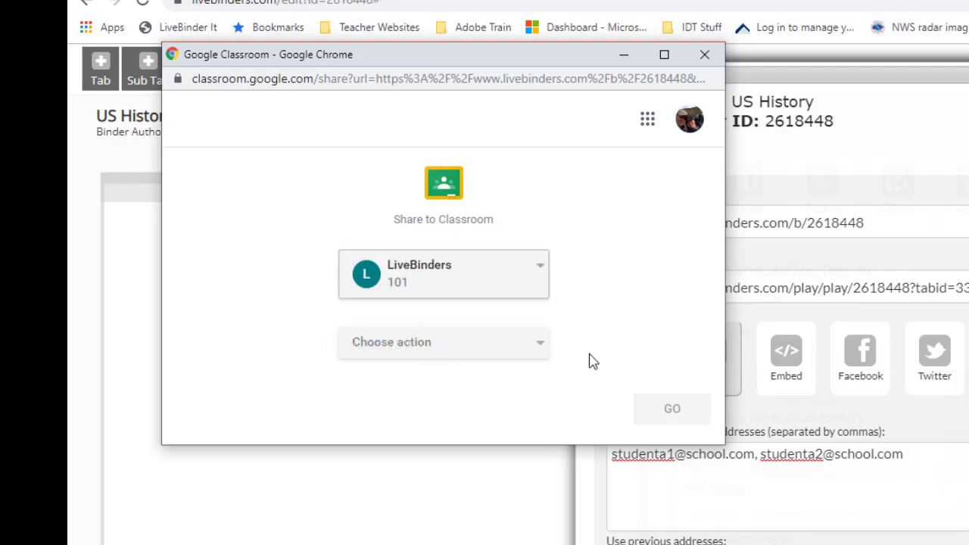
click(542, 351)
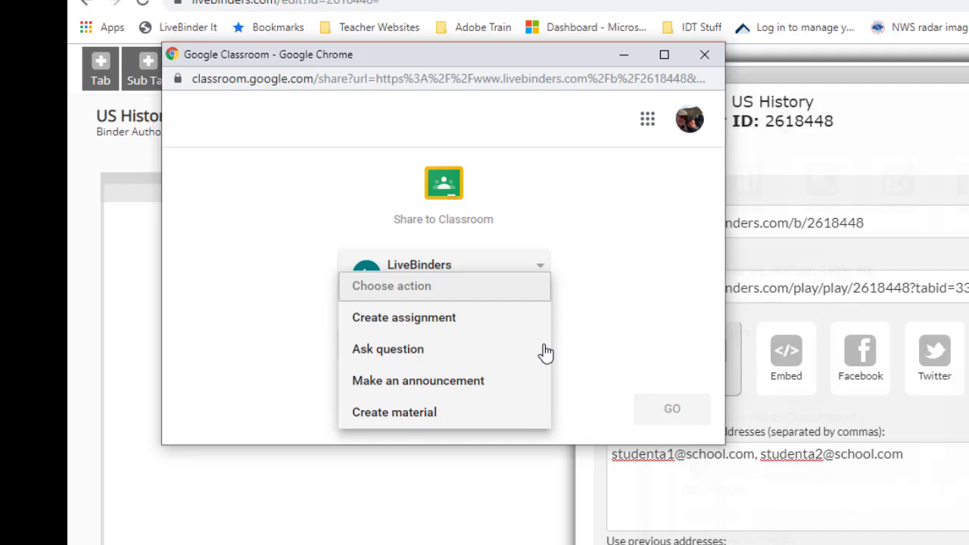
click(419, 412)
click(672, 416)
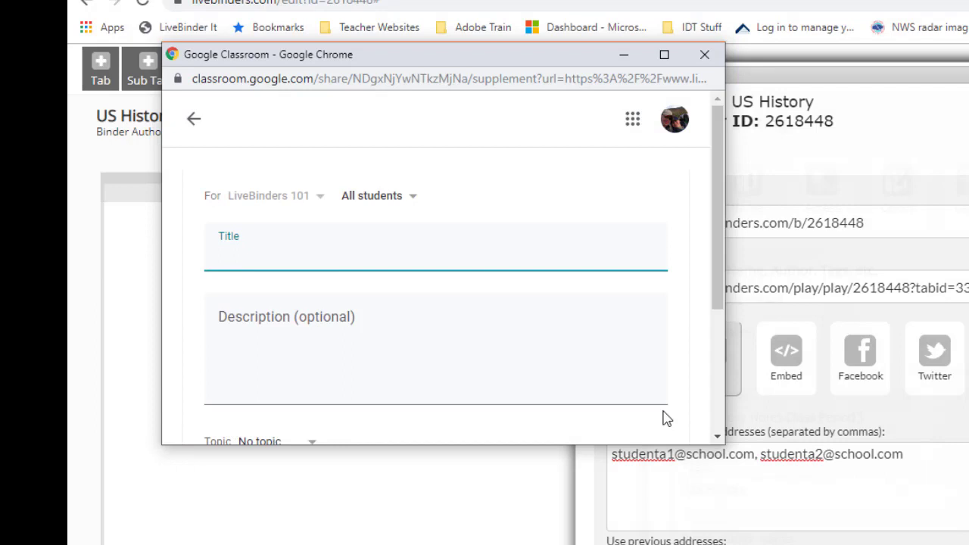
text(US History LiveBinder)
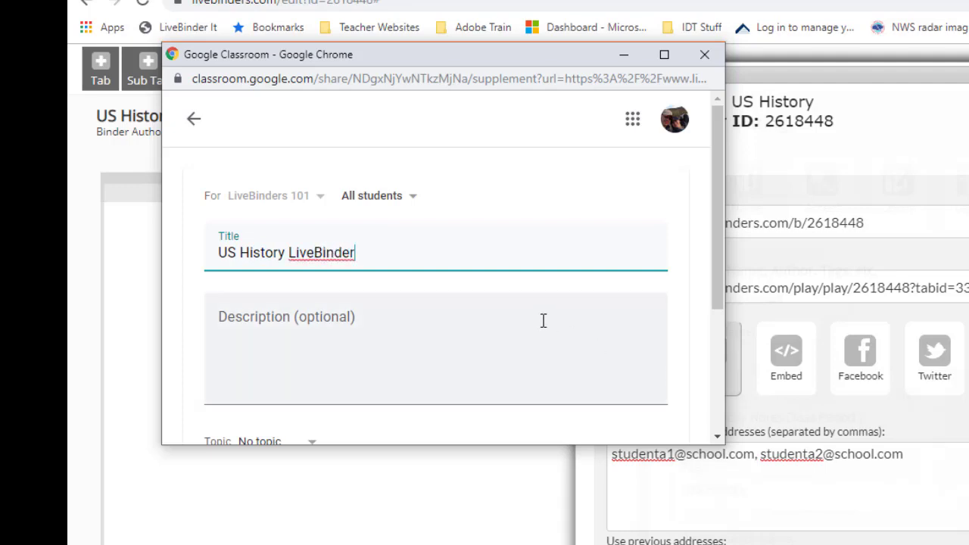
scroll(543, 320, down, 3)
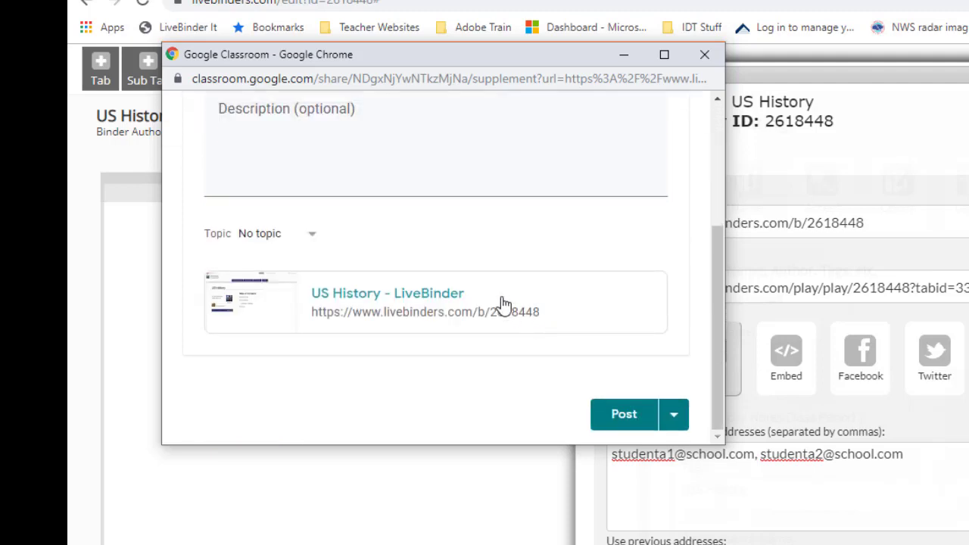
click(614, 423)
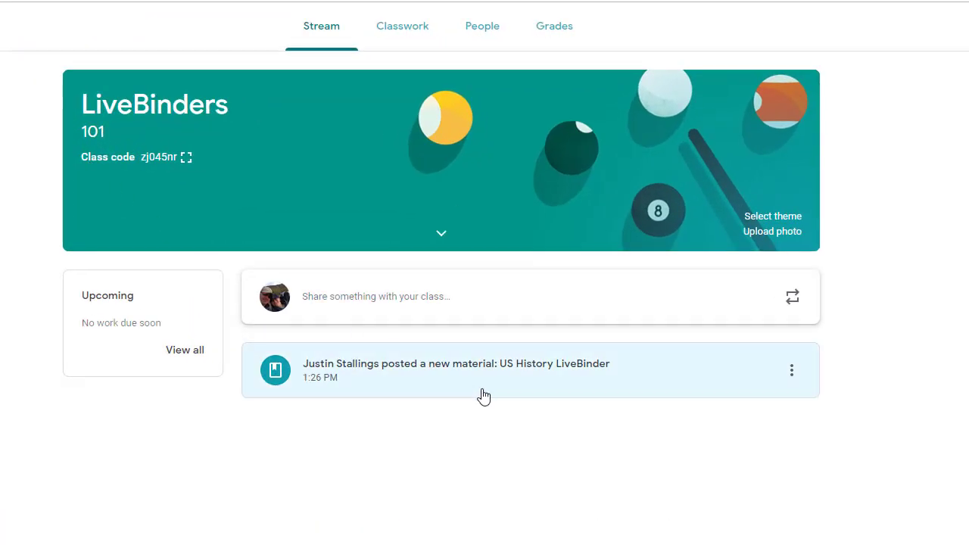
- Open the posted 'US History LiveBinder' material card from the class Stream
click(475, 391)
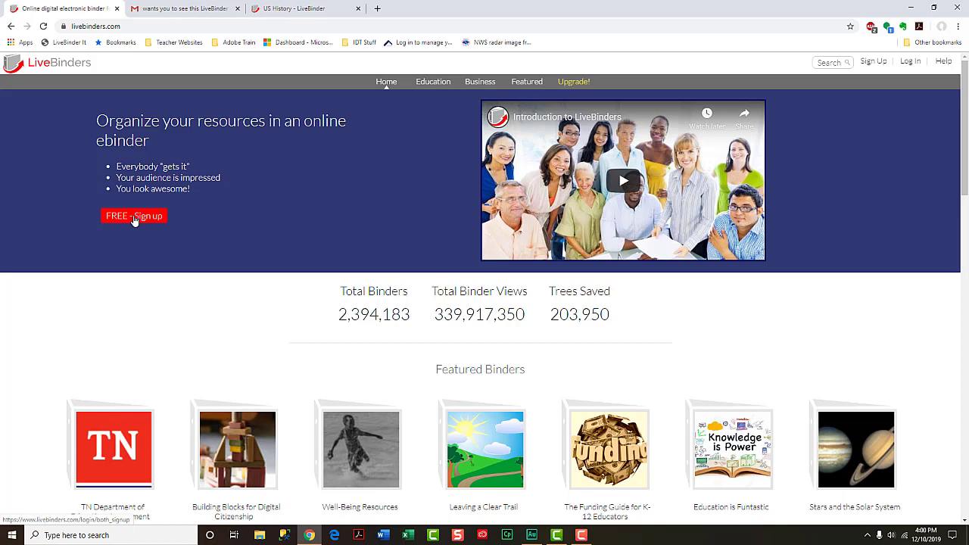
- Sign up by email as a student under the teacher's email, with a username and password
click(134, 217)
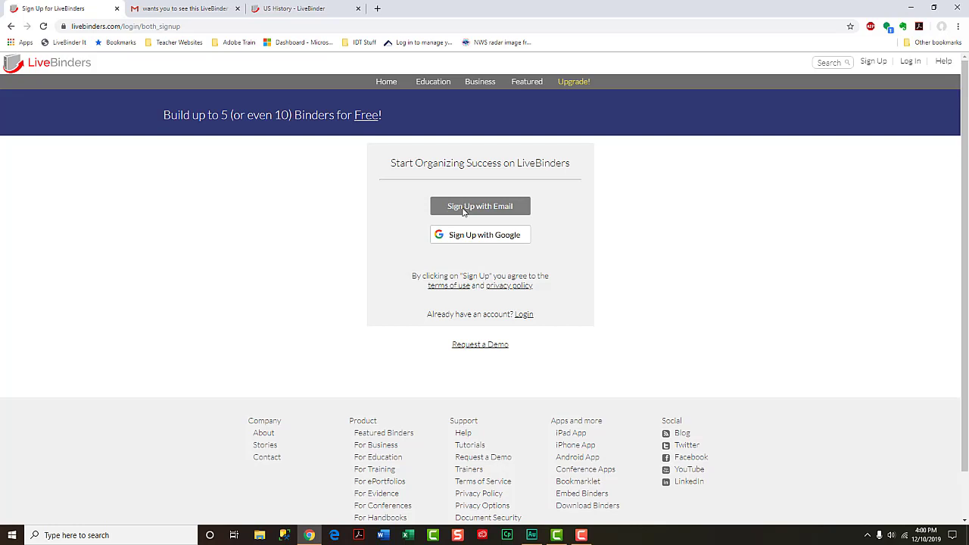
click(463, 211)
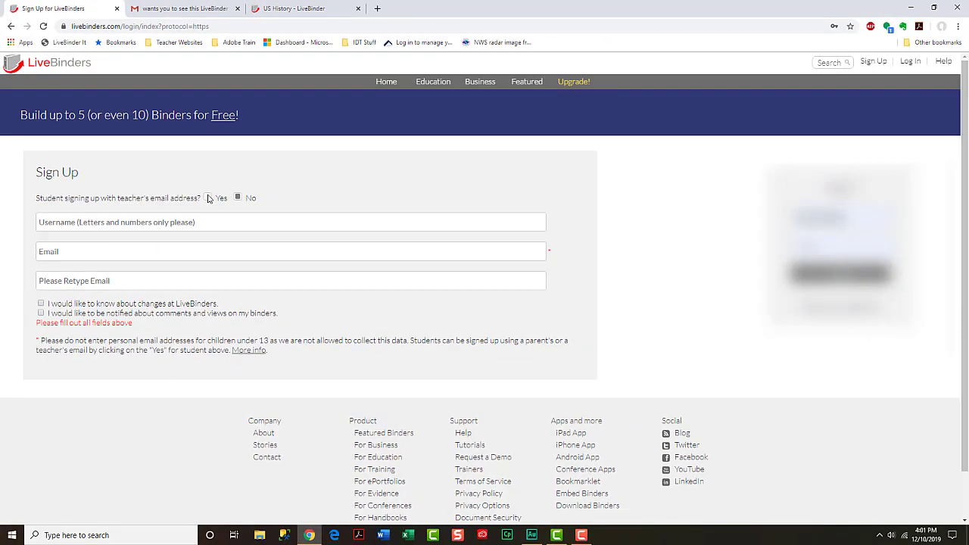
click(208, 198)
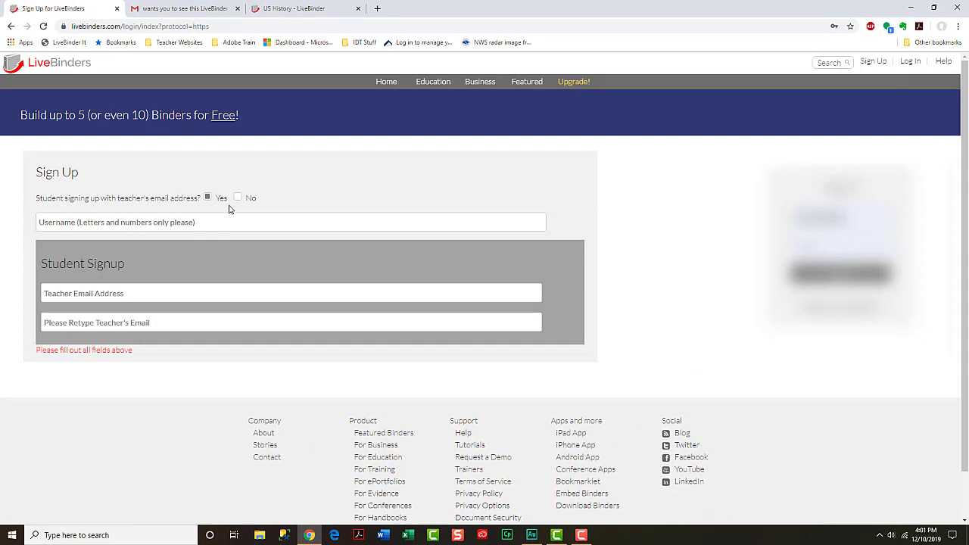
click(135, 219)
text(jstallings)
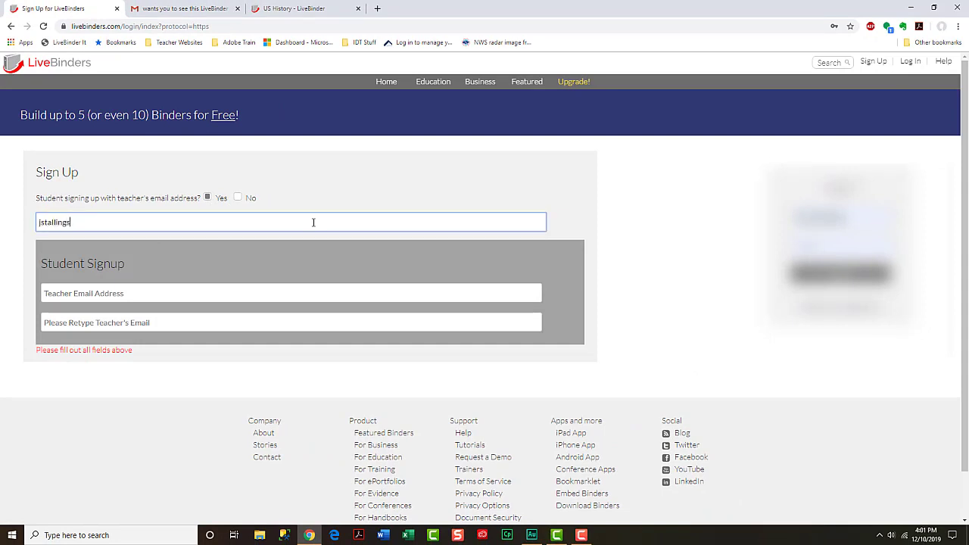
text(test)
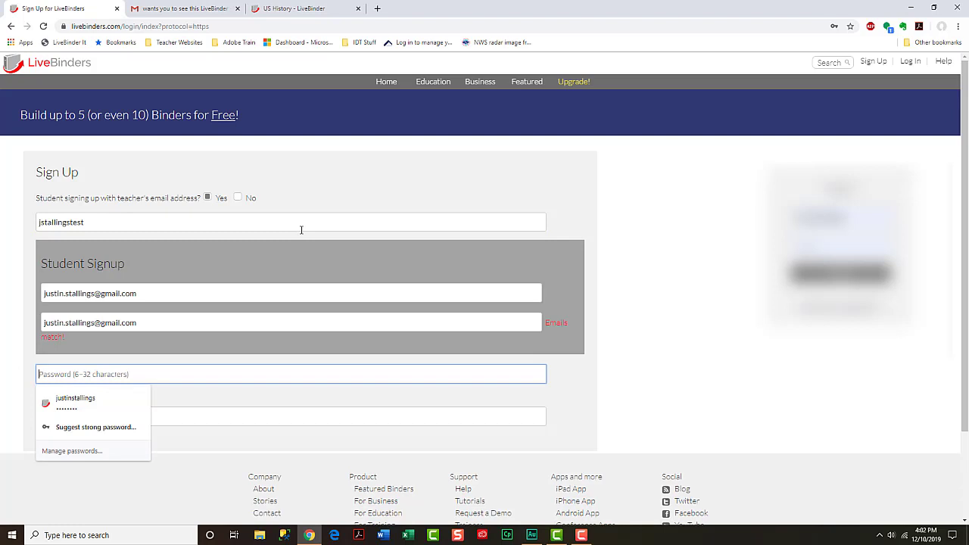
text(test123)
key(Tab)
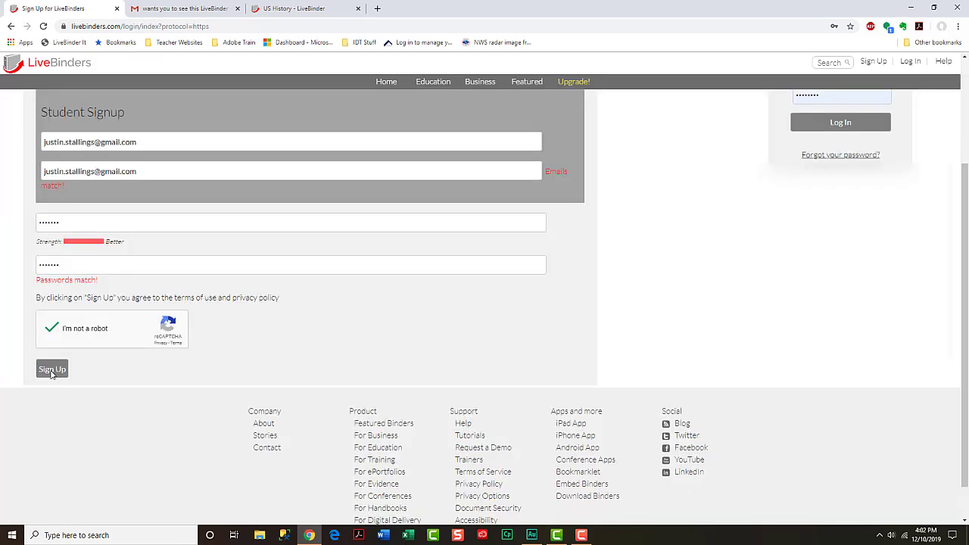
click(52, 371)
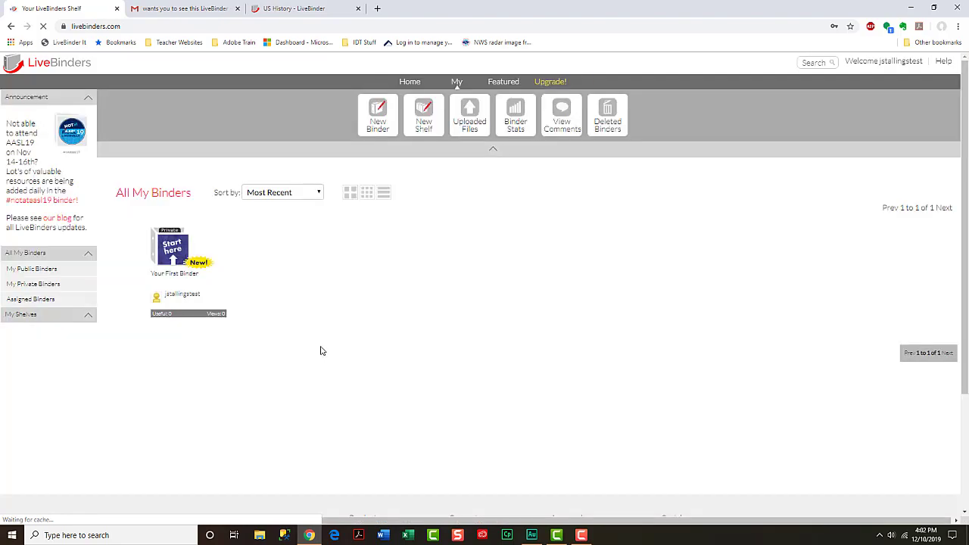